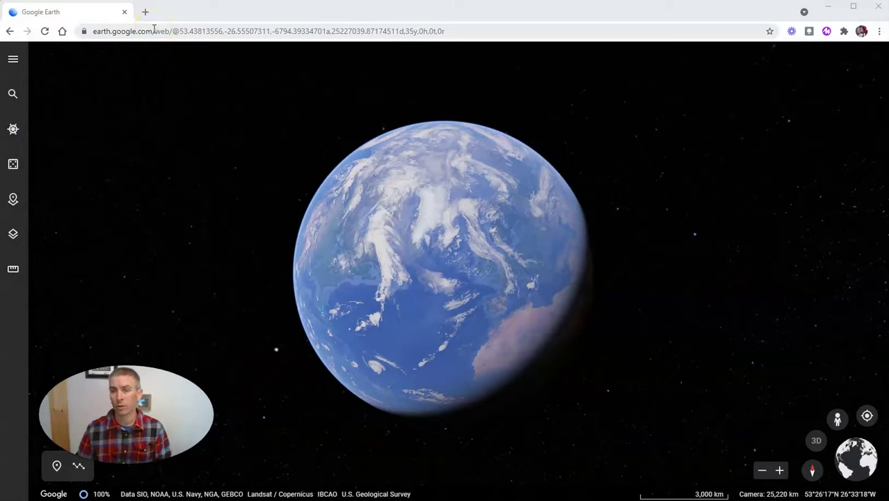
Step: Open Voyager and show its Education stories
left_click(15, 62)
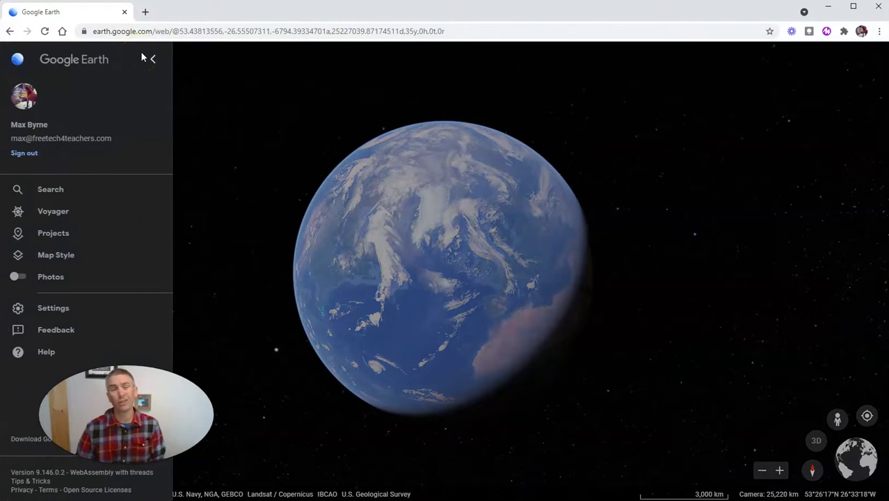
left_click(54, 212)
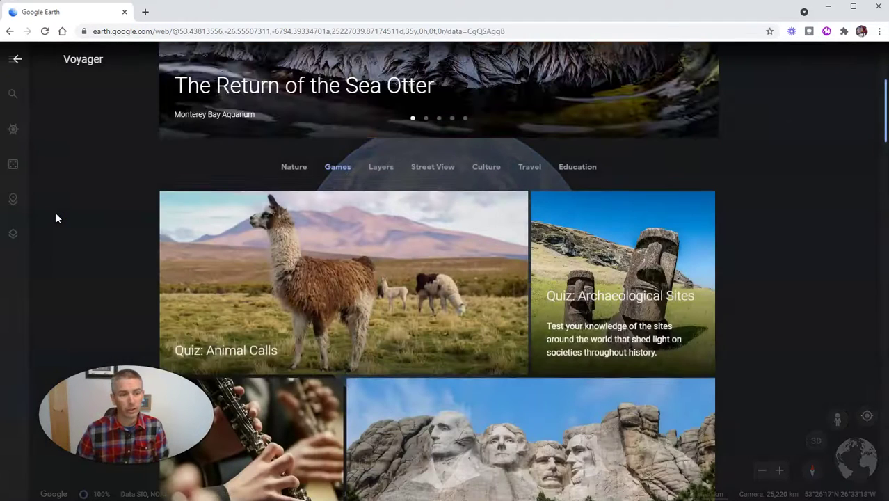
left_click(580, 167)
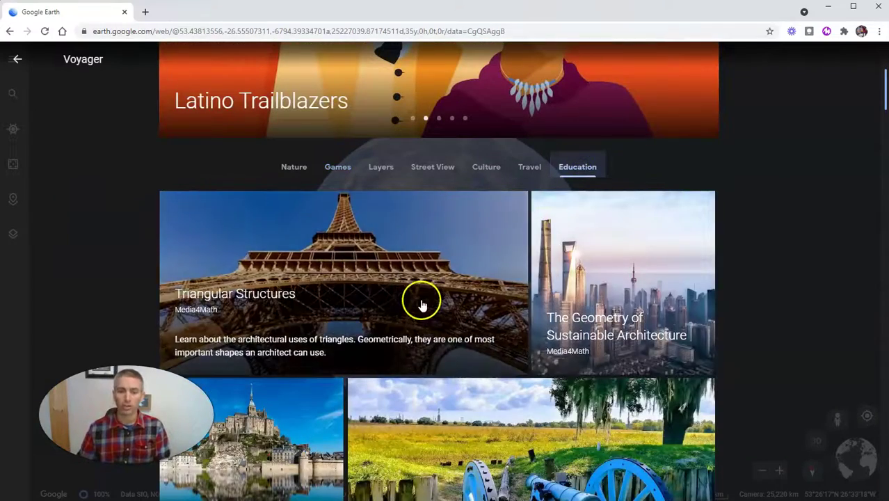
Step: Browse the Education stories in Voyager and return to the Triangular Structures story at the start of the list
scroll(583, 327, "down", 2)
scroll(583, 334, "down", 5)
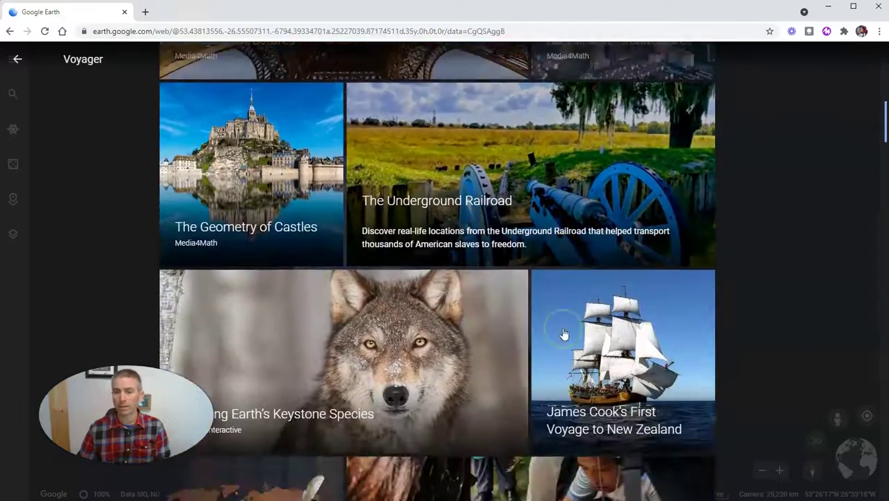
scroll(454, 313, "down", 3)
scroll(455, 289, "down", 5)
scroll(462, 351, "down", 6)
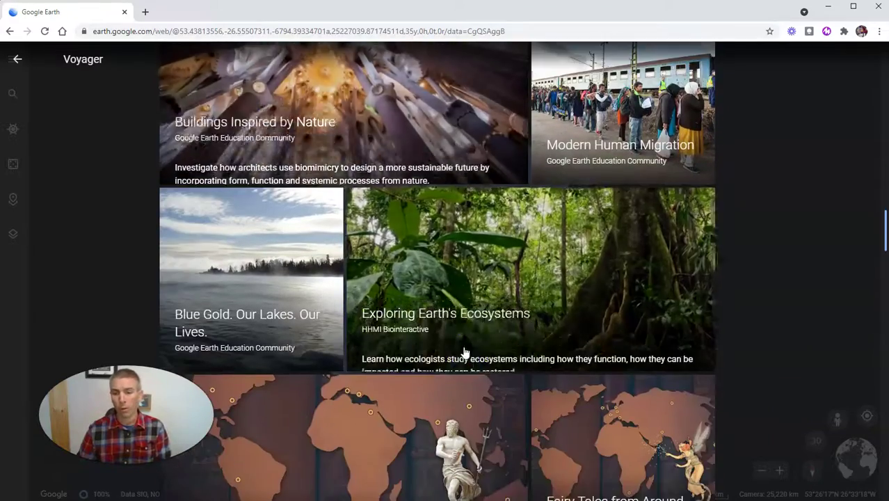
scroll(464, 365, "down", 6)
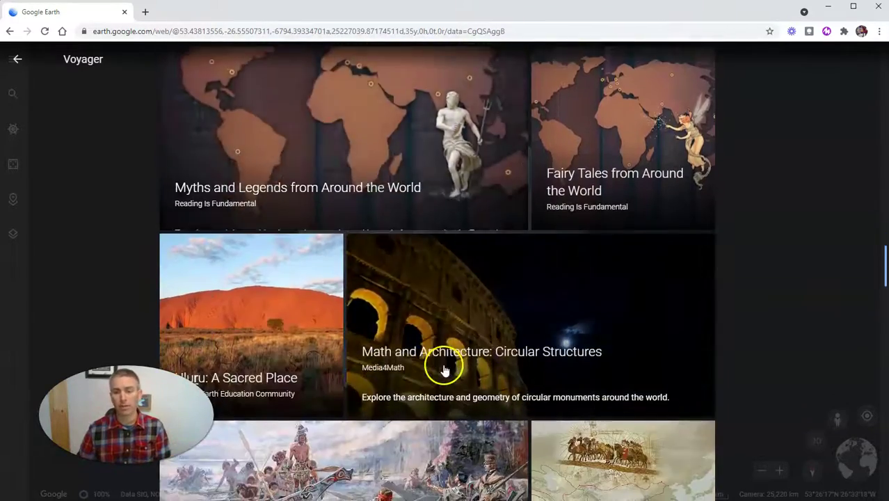
scroll(443, 372, "up", 17)
scroll(299, 240, "up", 8)
scroll(292, 255, "up", 3)
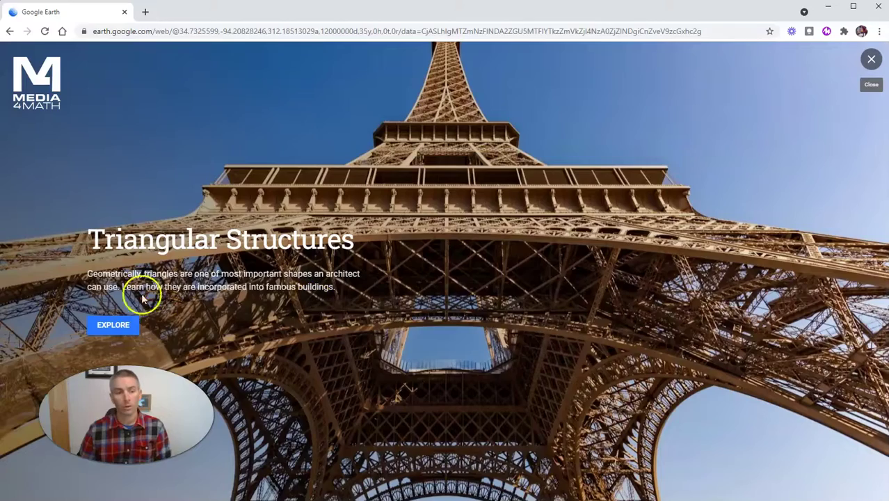
Step: Start exploring the Triangular Structures story, view the Bank of China Tower's linked lesson on triangles, and return to Google Earth
left_click(123, 324)
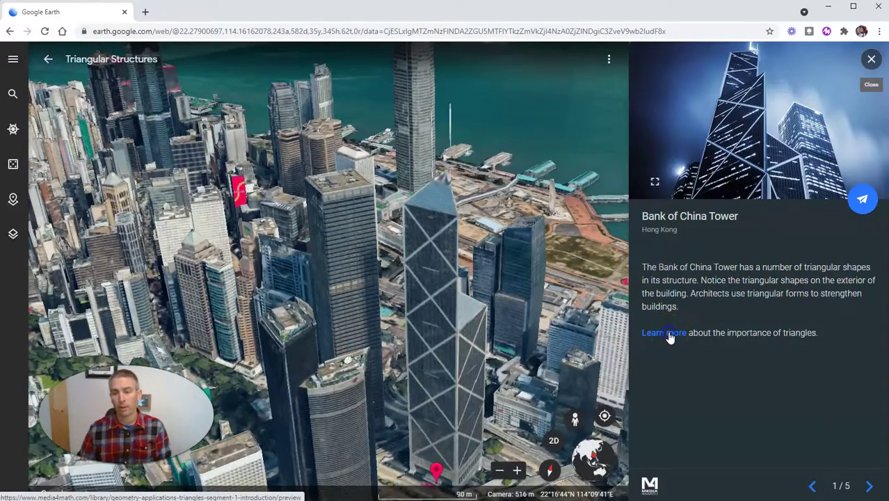
left_click(668, 333)
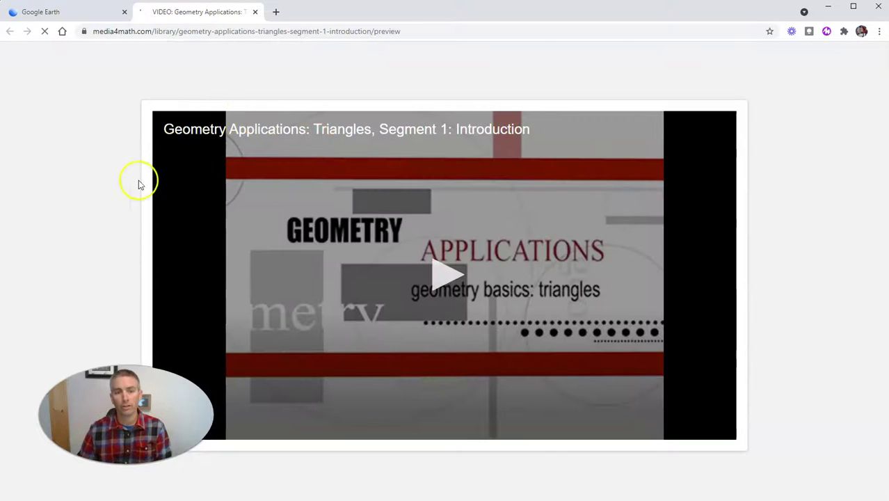
left_click(60, 14)
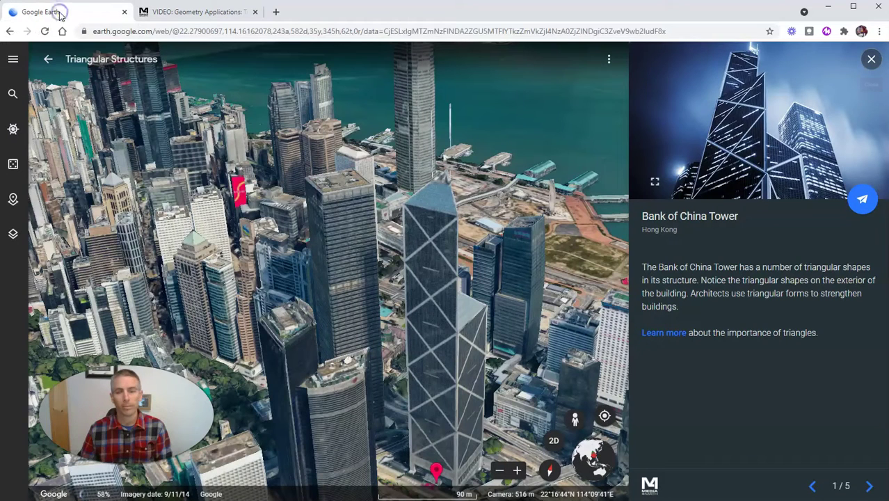
Step: Advance the Triangular Structures story to the Eiffel Tower page and close its information pane
left_click(868, 487)
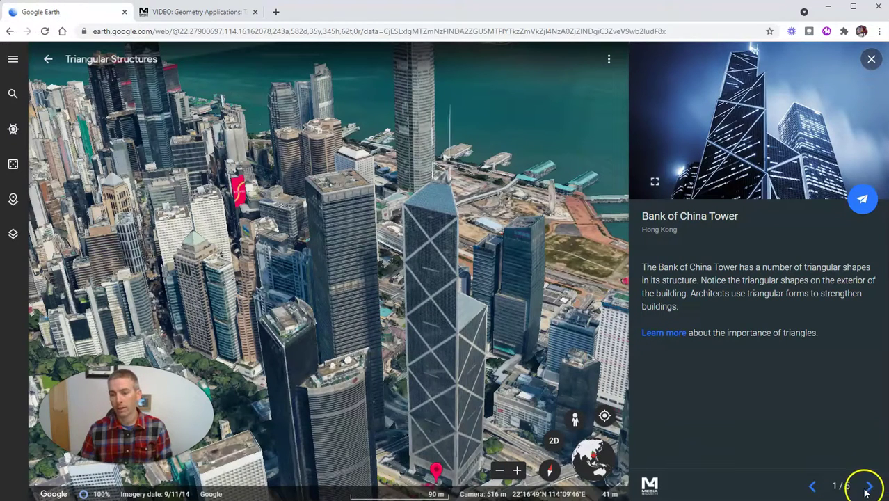
left_click(868, 488)
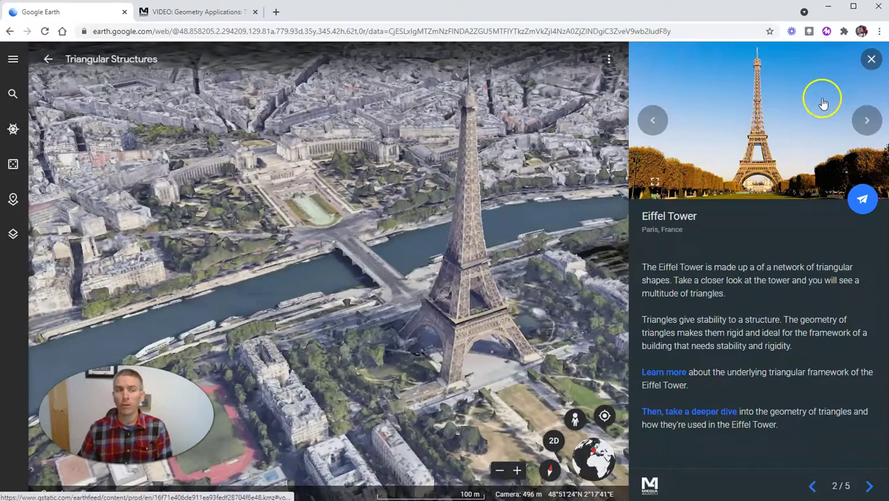
left_click(872, 60)
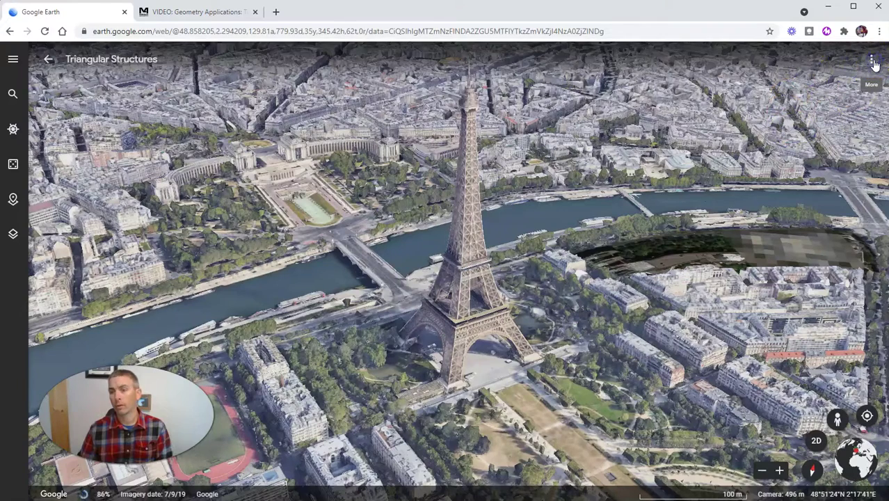
Step: Copy the share link for the whole Triangular Structures story and close the sharing dialog
left_click(874, 62)
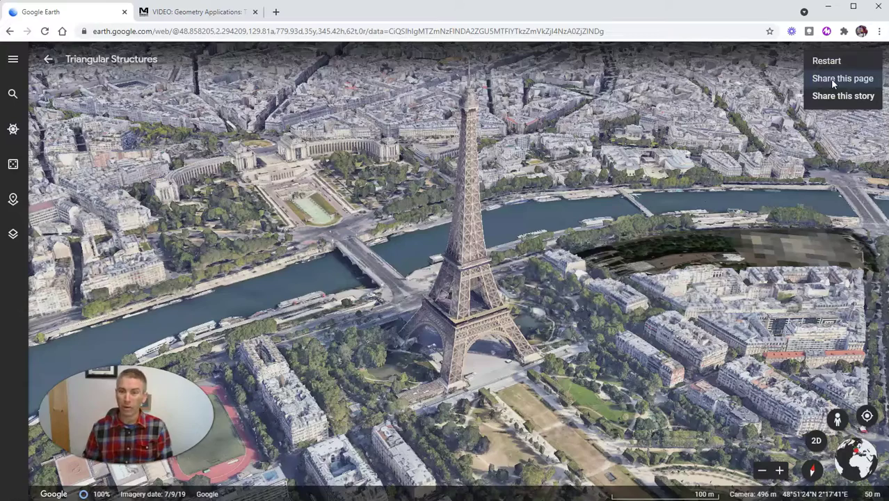
left_click(843, 95)
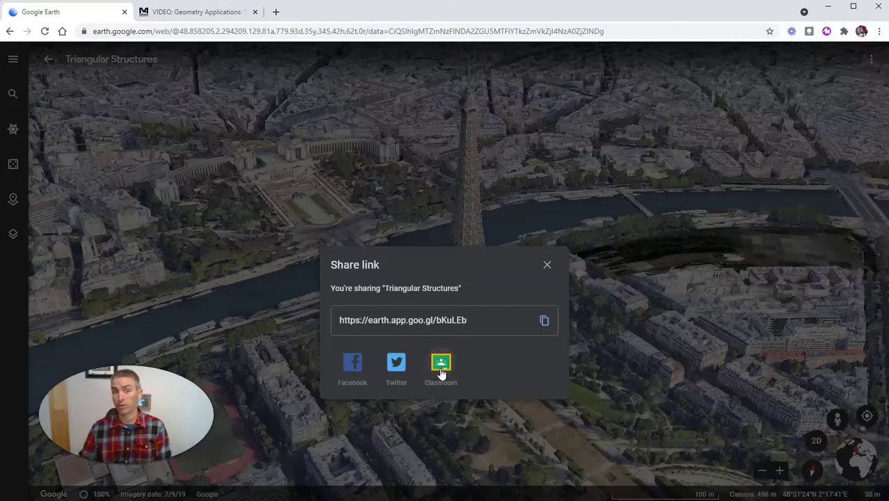
left_click(544, 320)
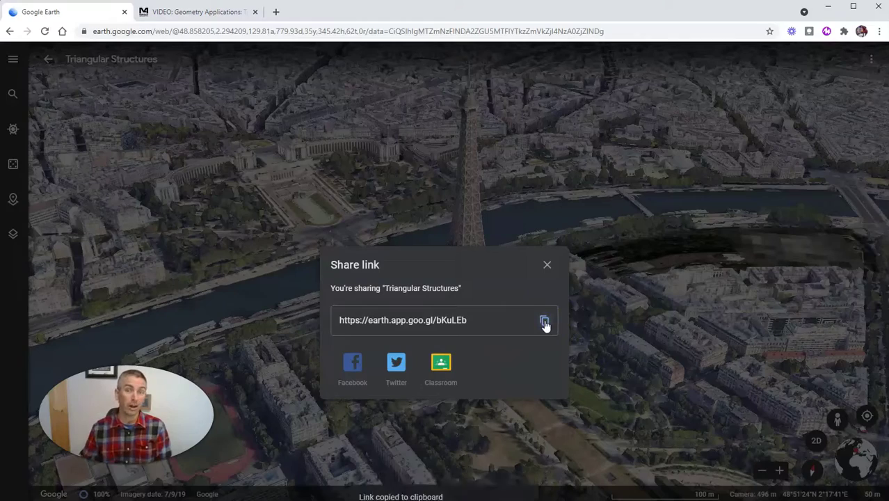
left_click(546, 264)
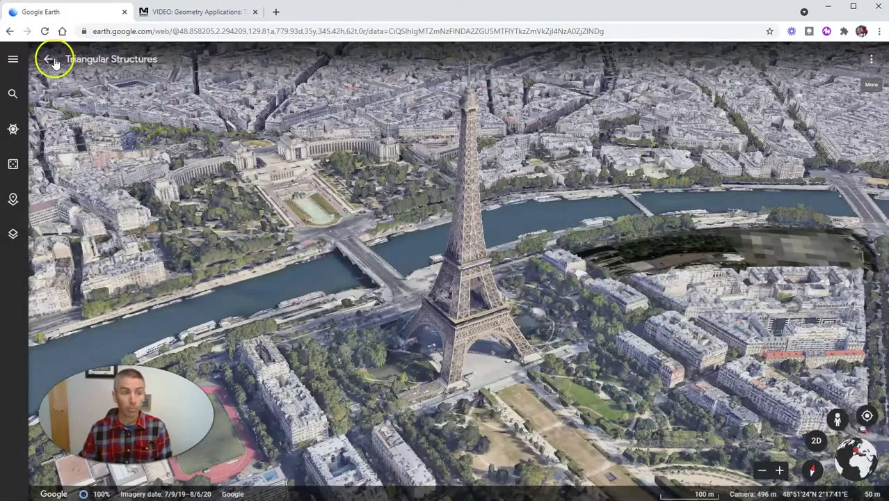
Step: Return to Voyager and start the Archaeological Sites quiz from the Games category
left_click(50, 61)
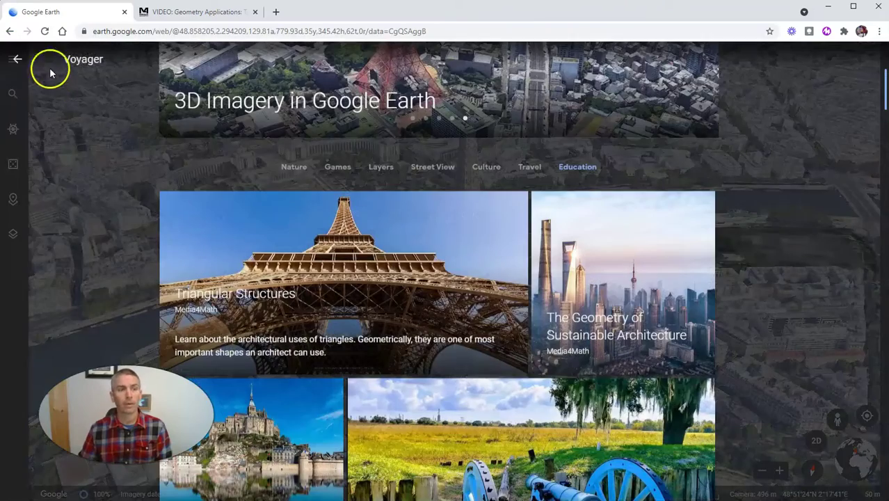
left_click(338, 170)
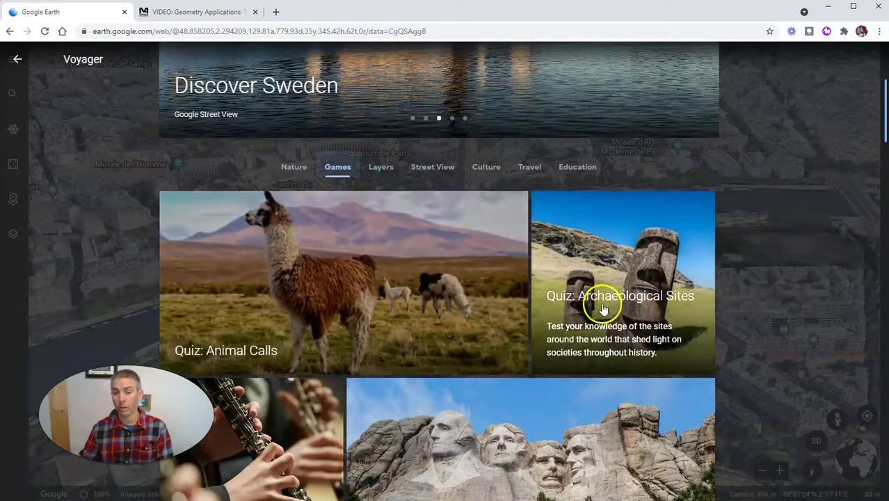
scroll(603, 308, "down", 2)
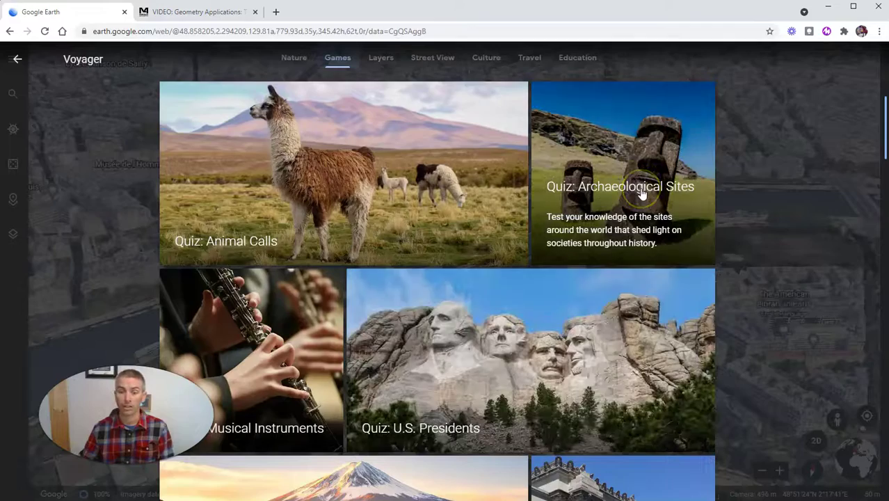
left_click(640, 194)
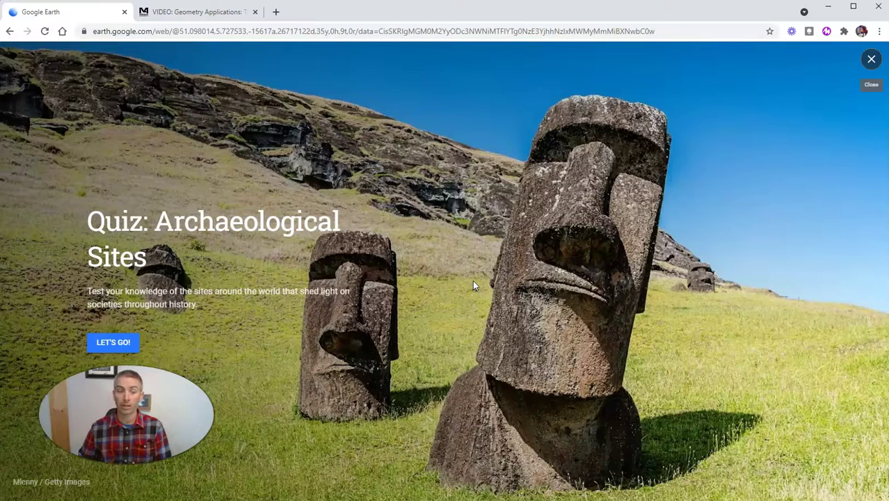
left_click(114, 343)
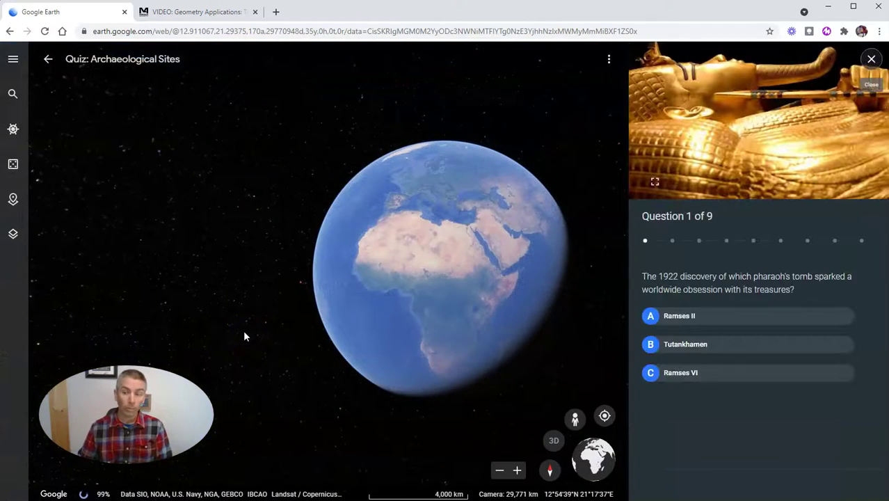
Step: Copy the share link for the whole Archaeological Sites quiz
left_click(610, 62)
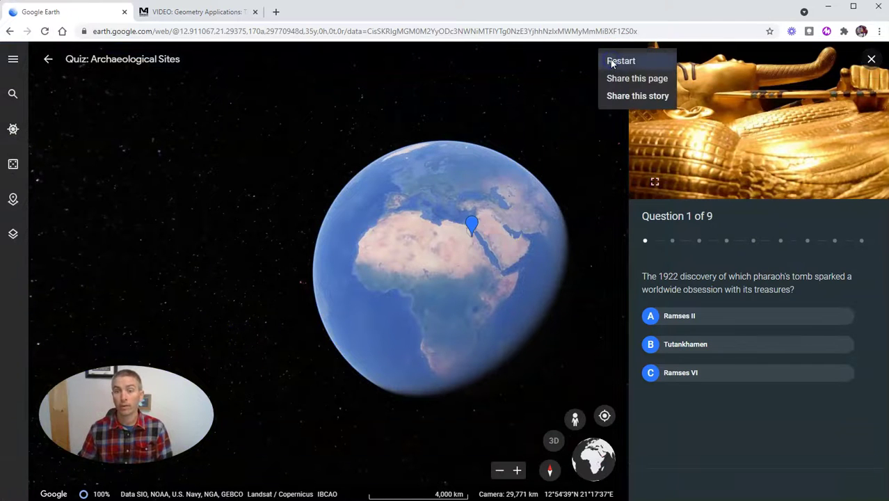
left_click(631, 98)
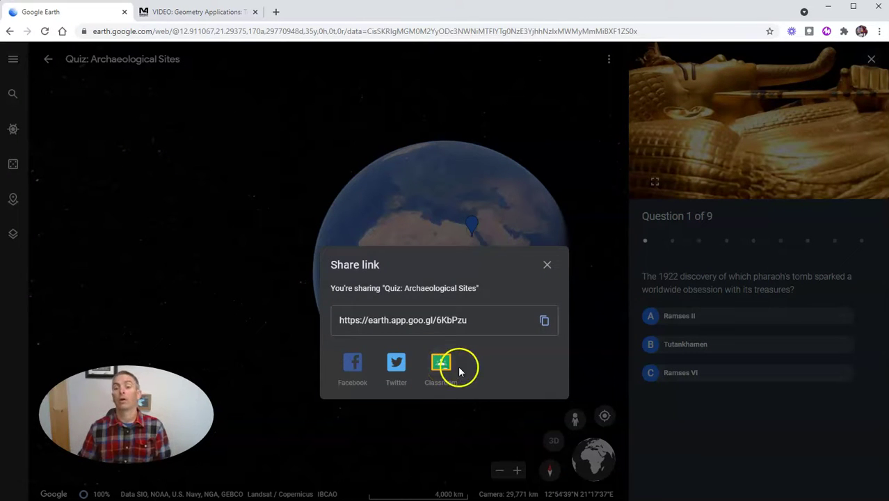
left_click(544, 322)
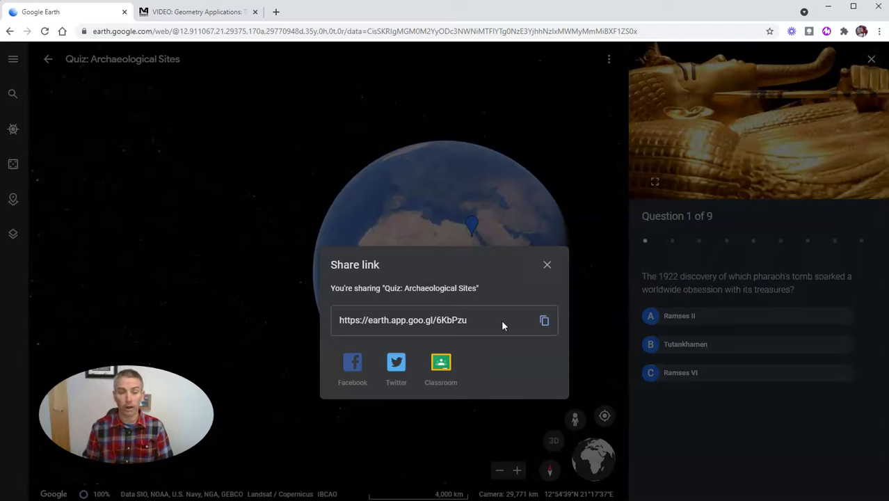
Step: Load the copied quiz link in a new incognito window and start the quiz there
key("ctrl+shift+n")
key("ctrl+v")
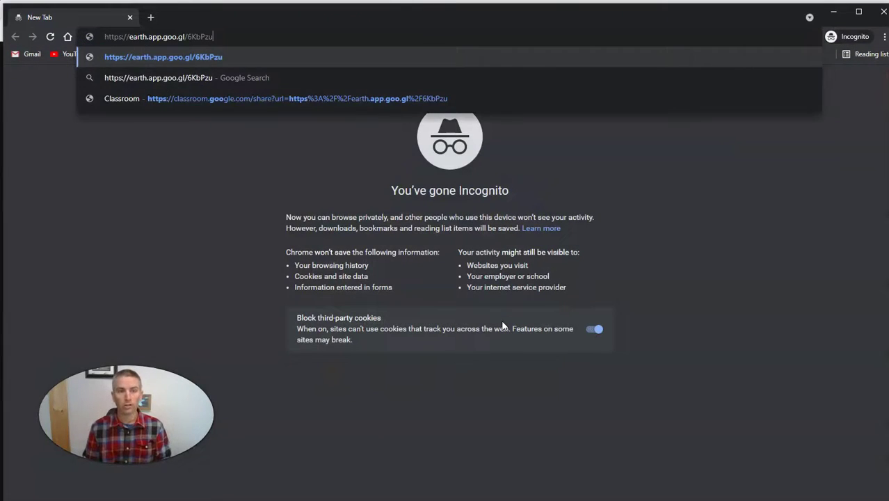
key("Return")
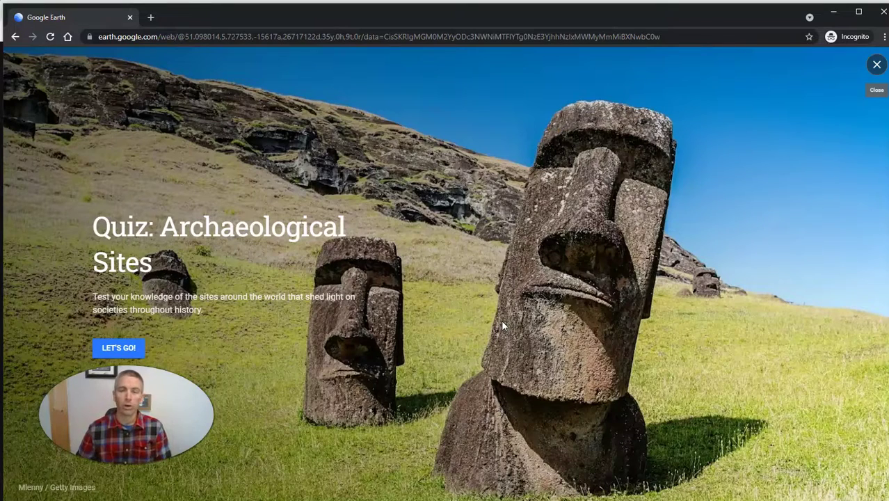
left_click(127, 352)
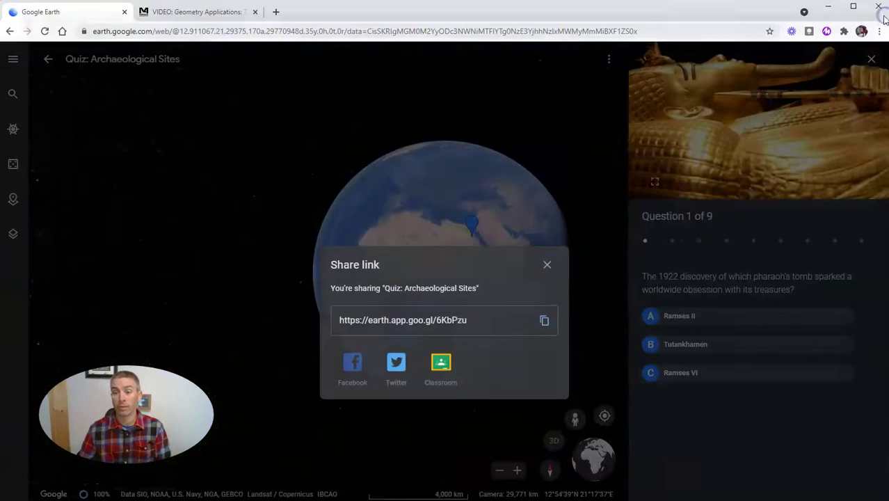
Step: Exit the quiz and Voyager, and fly to a random place with I'm Feeling Lucky
left_click(547, 266)
left_click(48, 59)
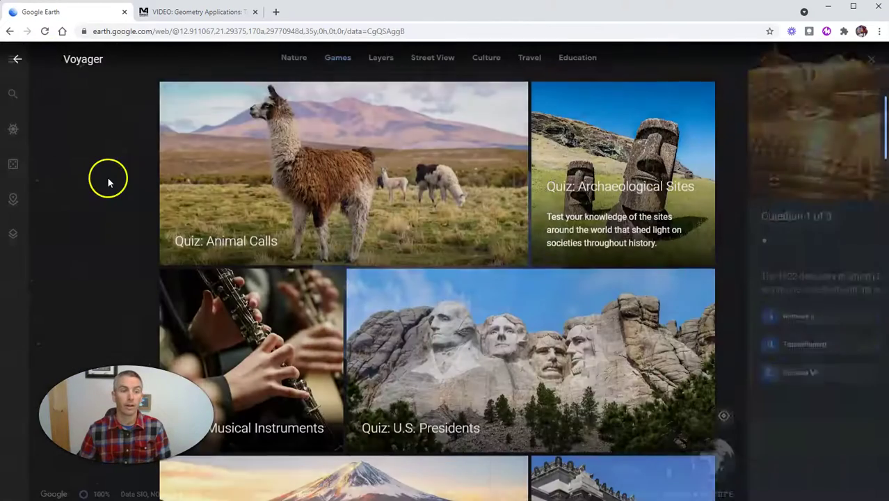
left_click(19, 62)
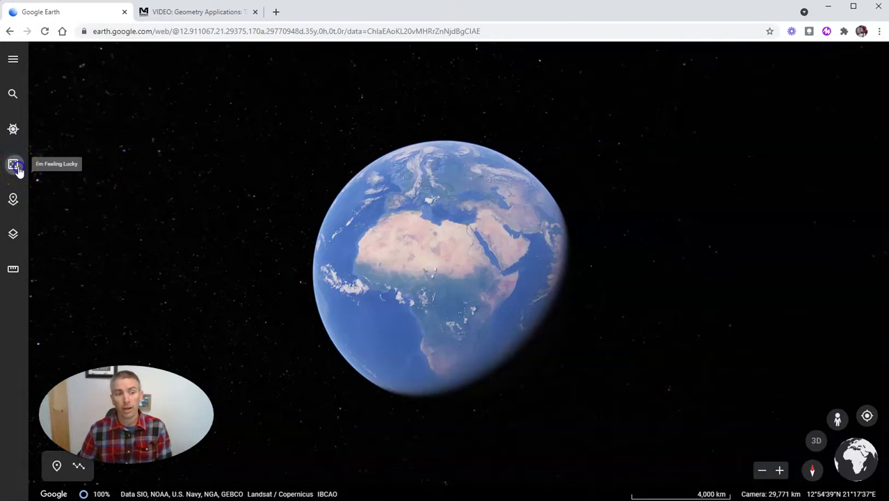
left_click(14, 166)
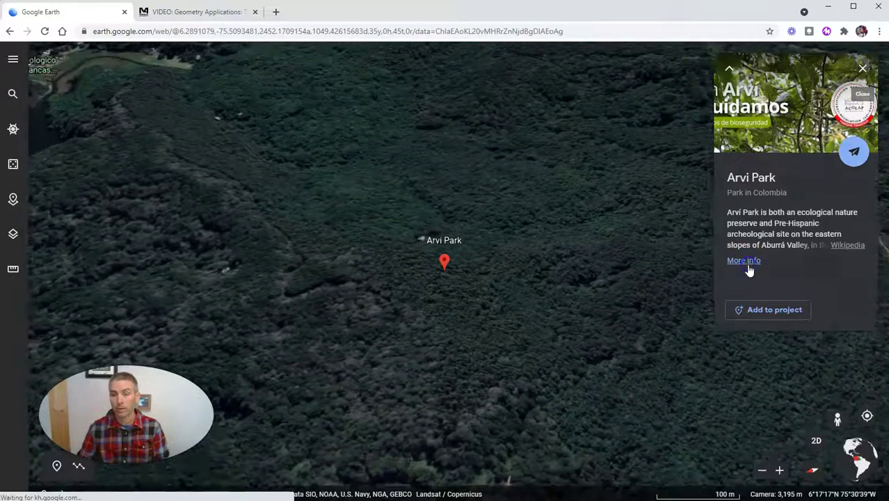
Step: Review the detailed information page for Arvi Park and return to its place on the map
left_click(746, 263)
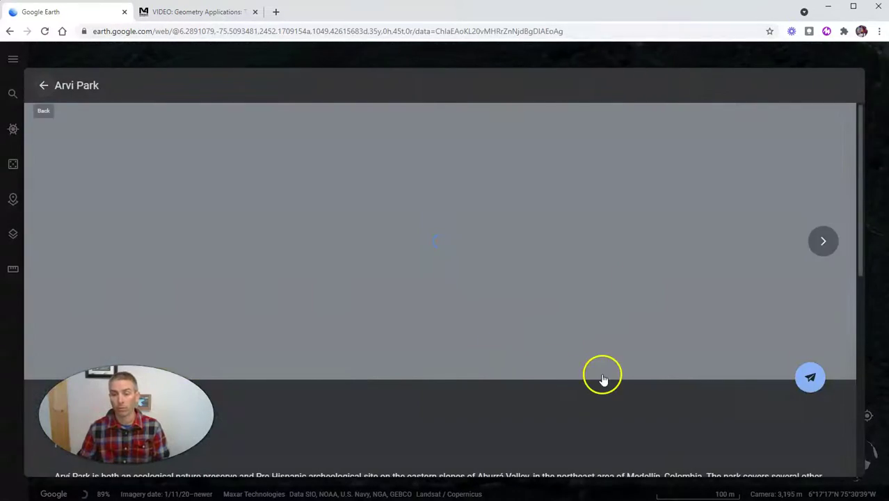
scroll(612, 389, "down", 4)
scroll(555, 424, "down", 2)
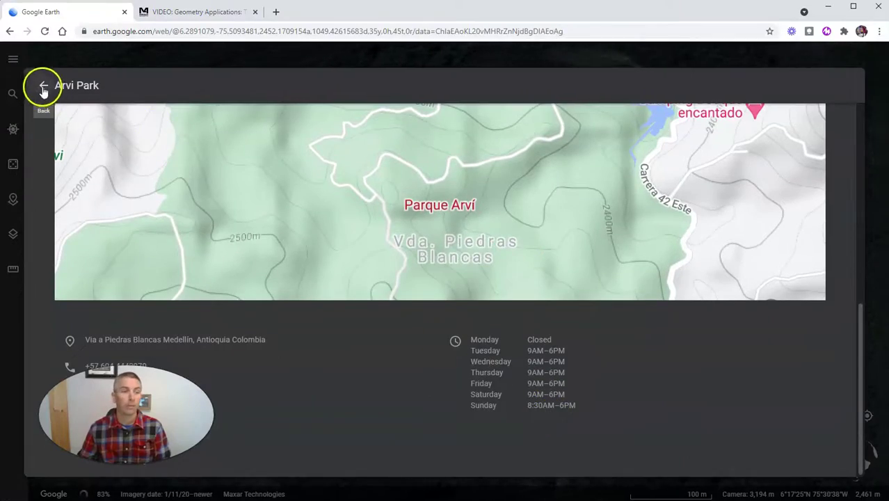
left_click(43, 86)
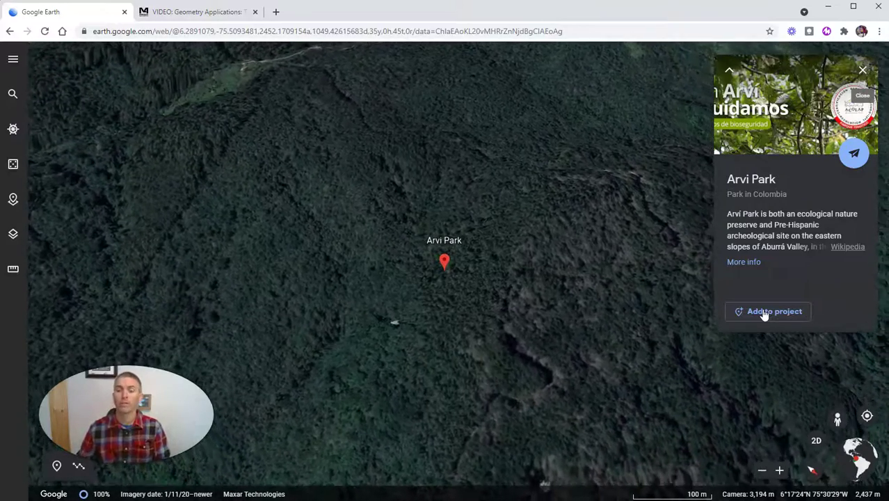
Step: Save Arvi Park to a new project titled "Interesting Places I Found Today"
left_click(765, 312)
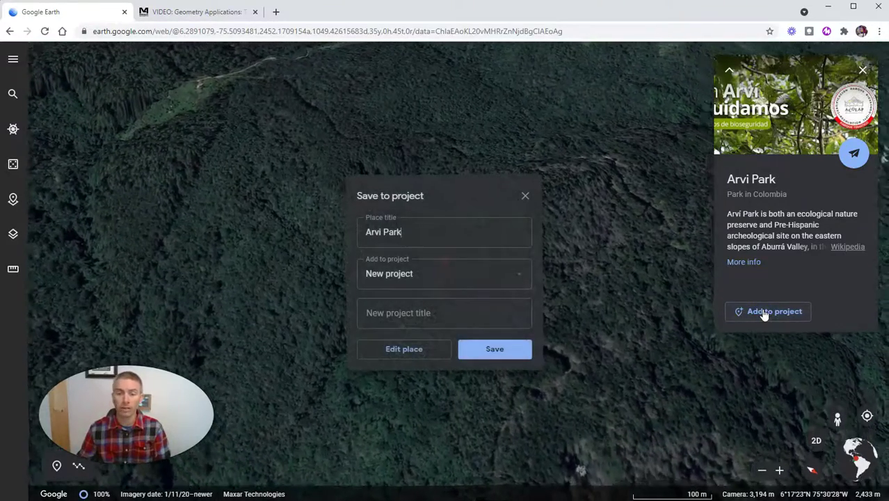
left_click(407, 233)
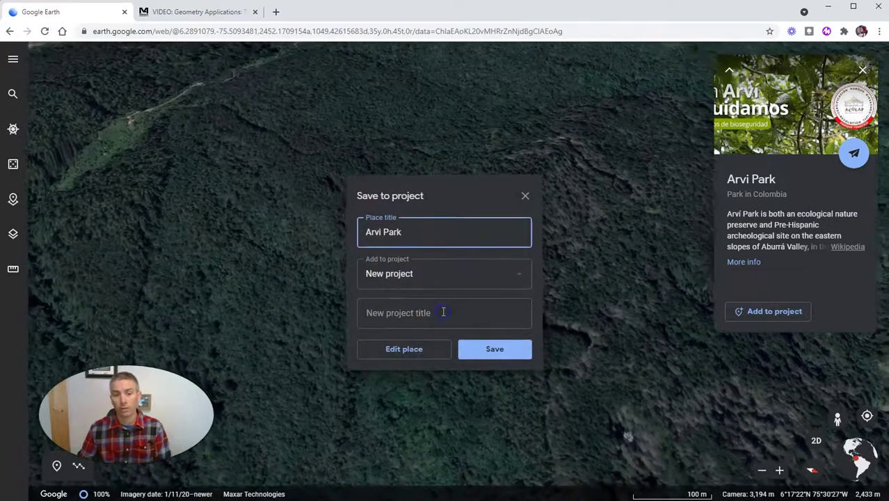
left_click(440, 312)
type("Interesting P")
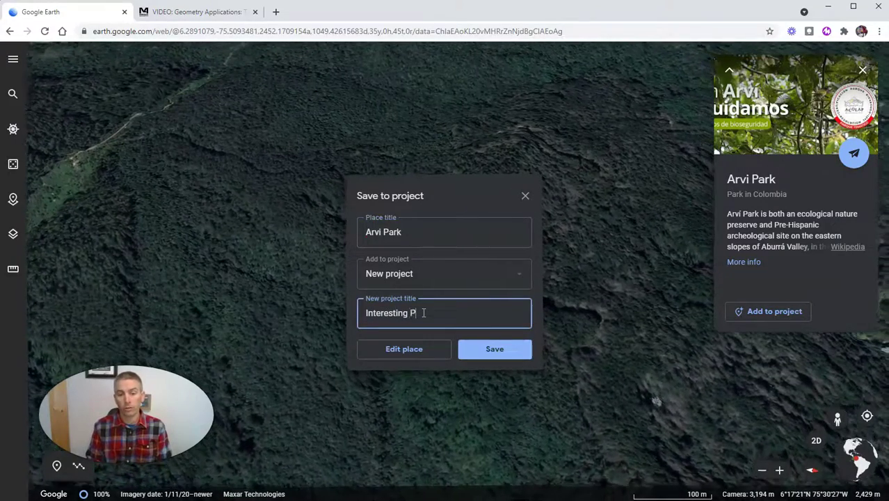
type("laces I F")
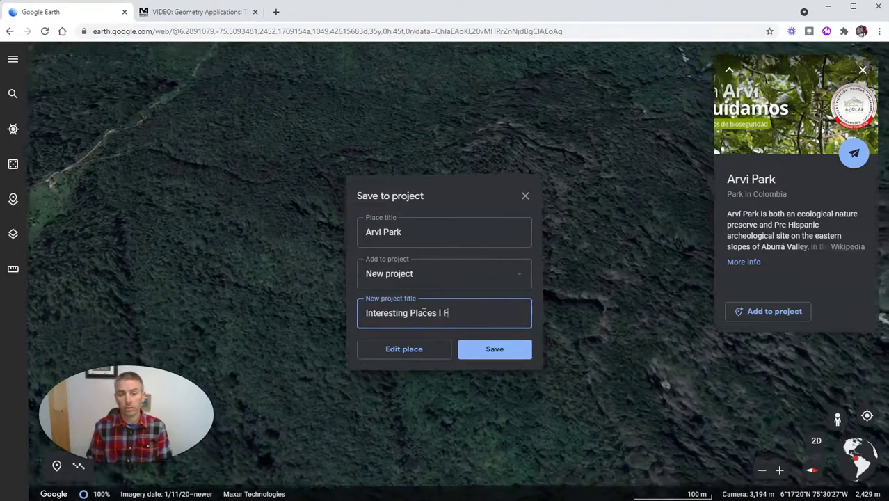
type("ound Today")
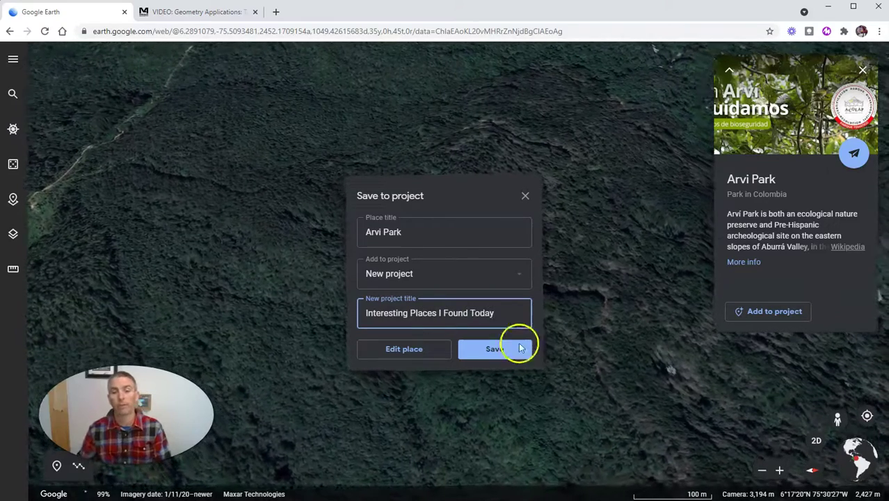
left_click(510, 354)
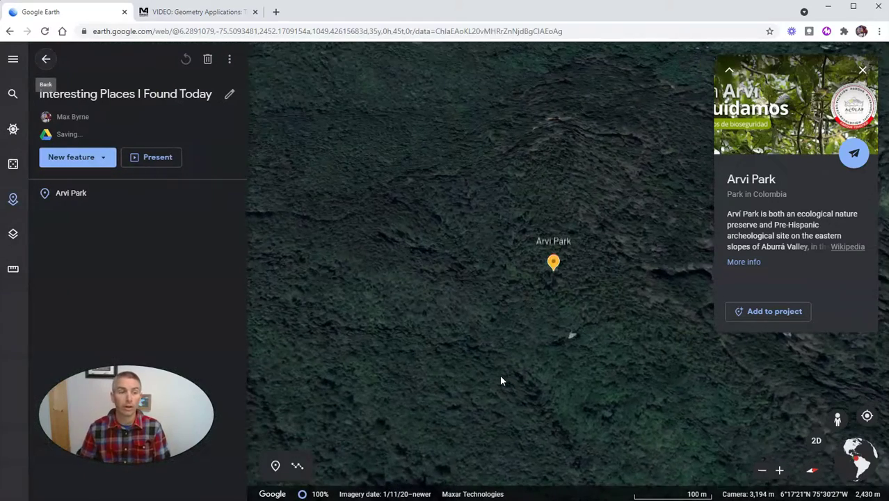
Step: Look over the project's Arvi Park entry and its additional copy and export options
left_click(69, 192)
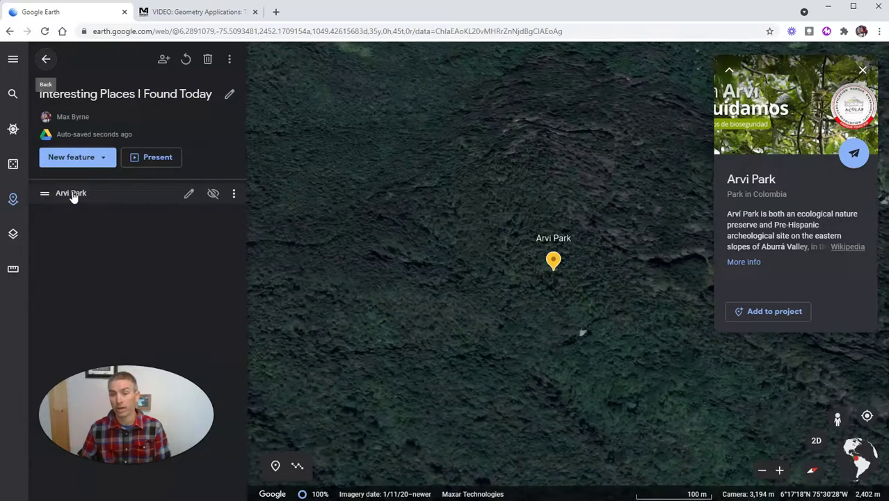
left_click(80, 206)
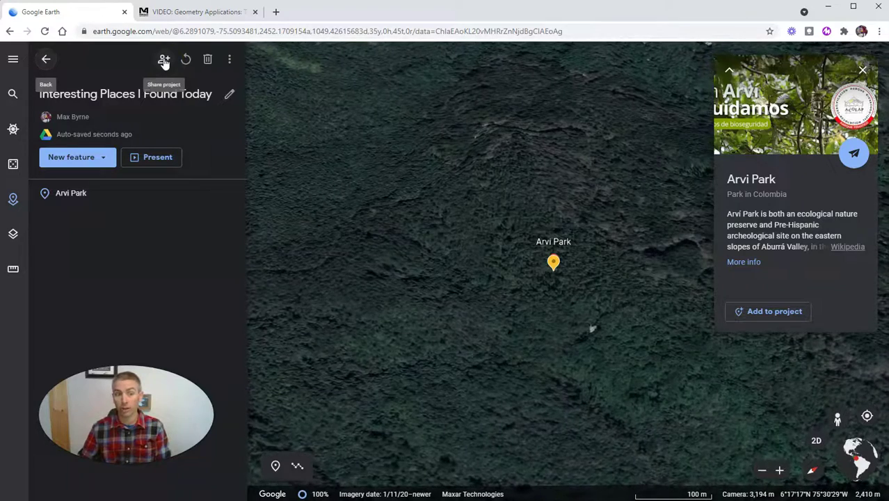
left_click(231, 60)
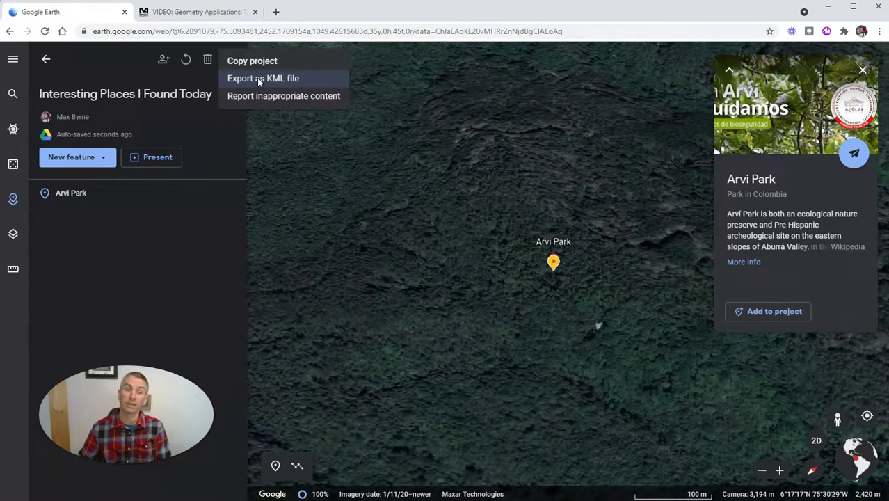
Step: Share the project by link, giving anyone with the link Viewer access
left_click(164, 62)
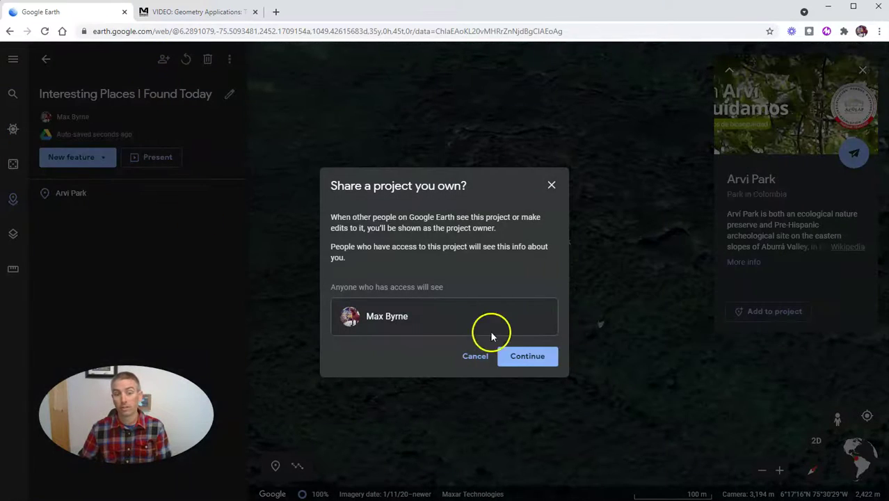
left_click(525, 356)
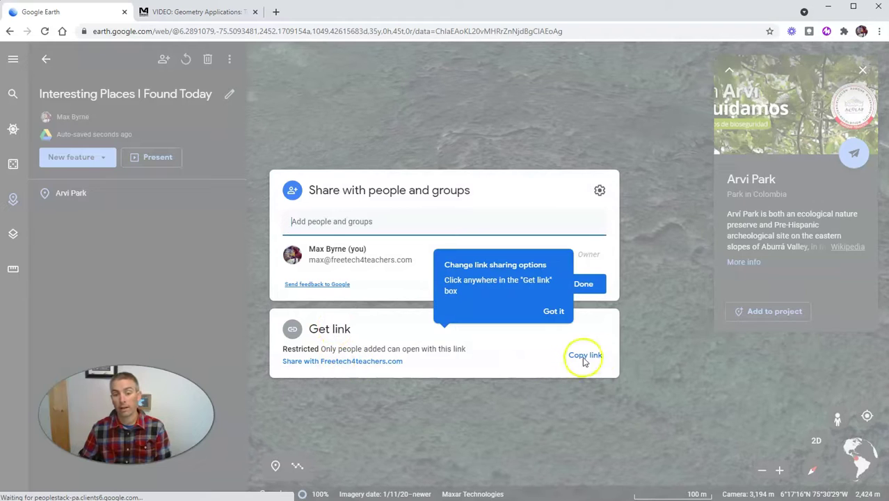
left_click(376, 362)
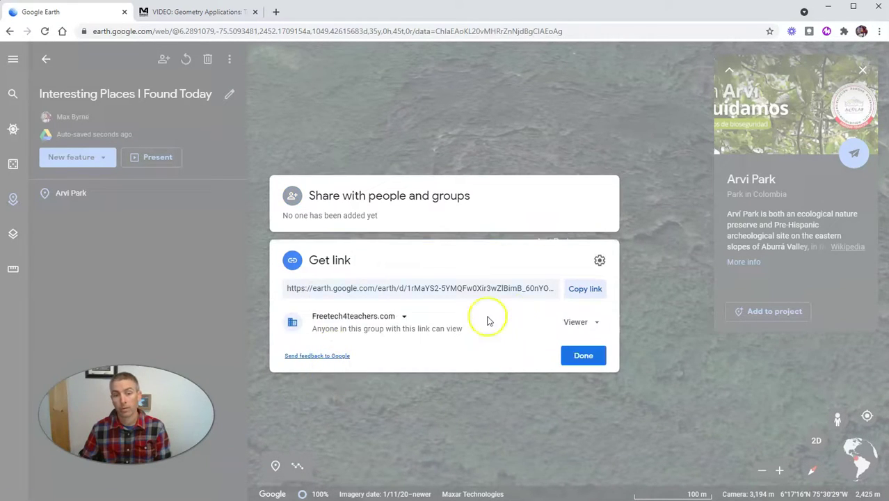
left_click(579, 322)
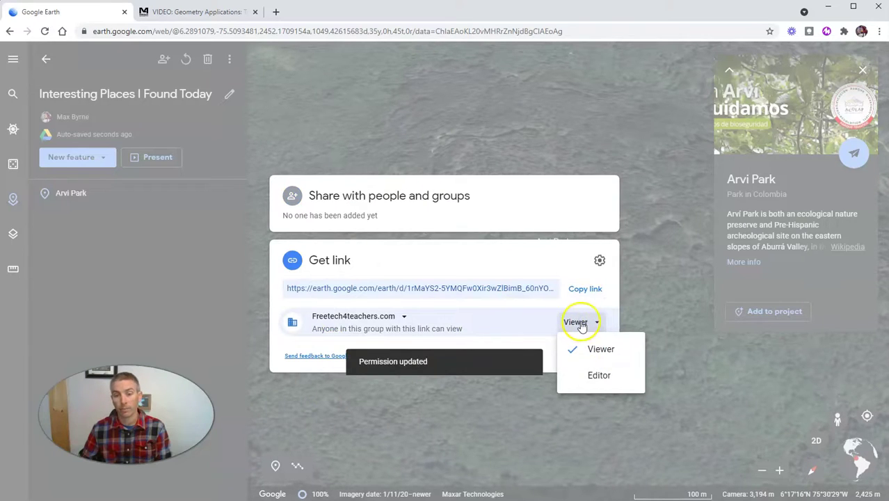
left_click(576, 323)
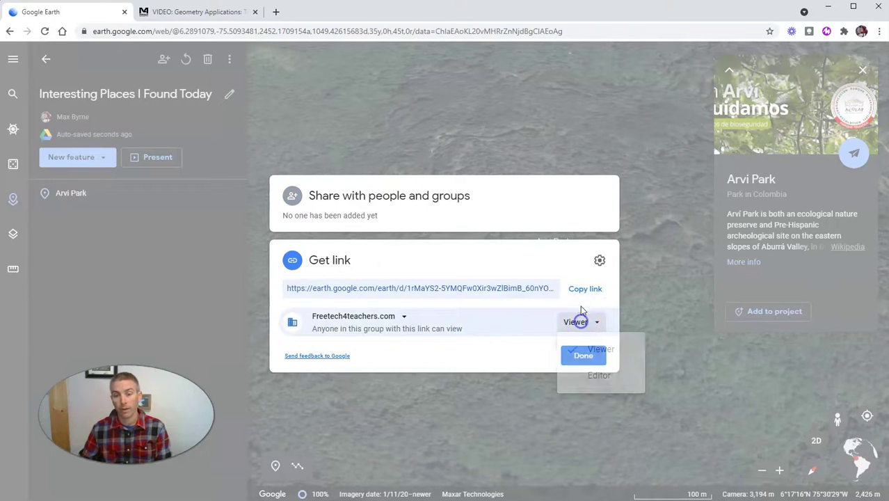
left_click(382, 317)
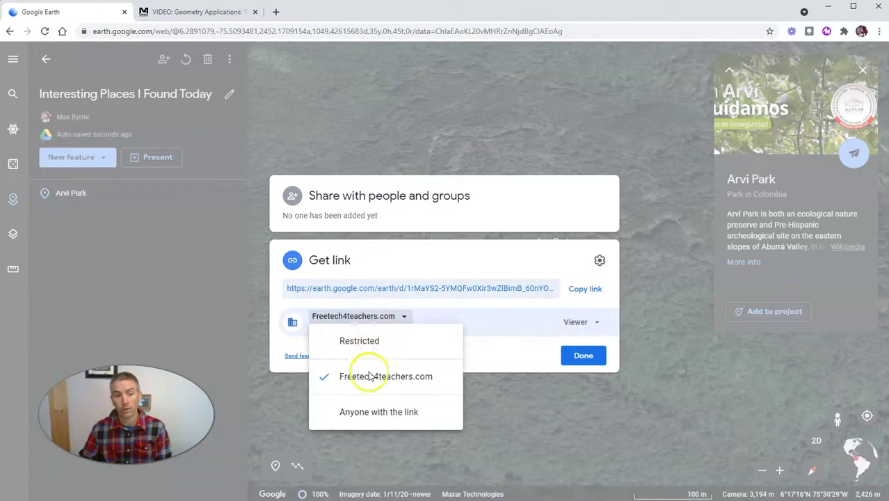
left_click(376, 412)
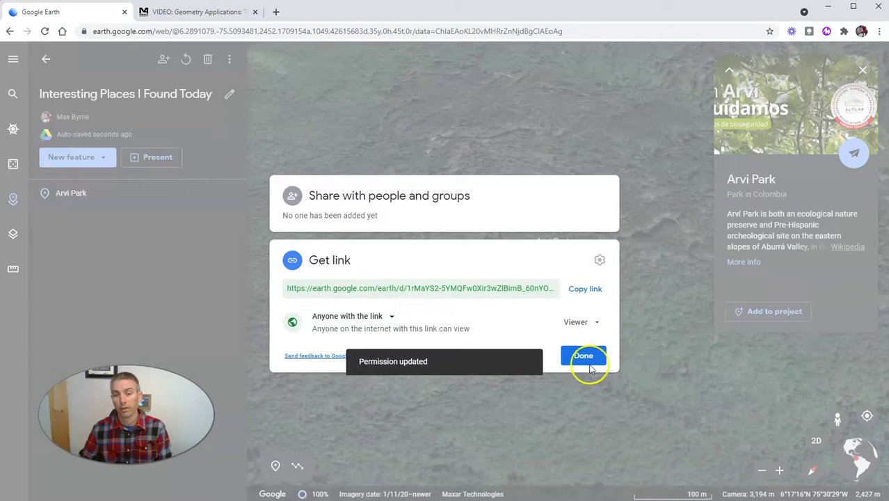
Step: Copy the project's share link, finish sharing and return to the list of projects
left_click(585, 292)
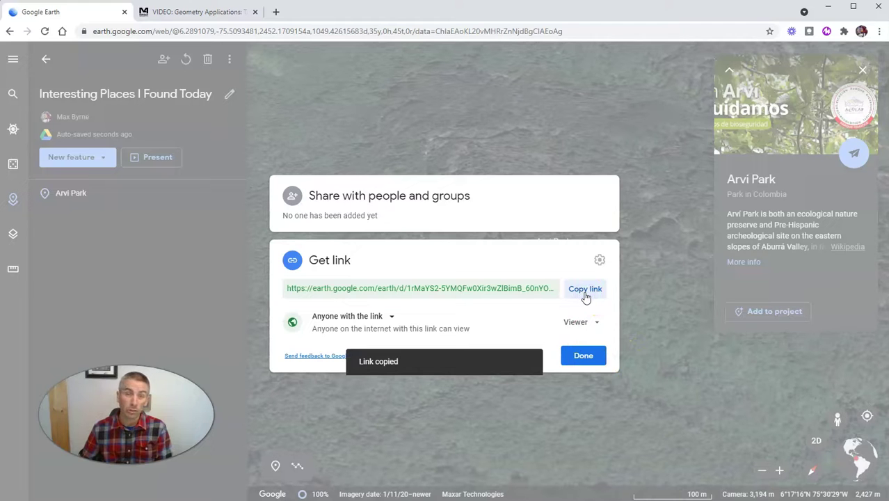
left_click(583, 359)
left_click(45, 59)
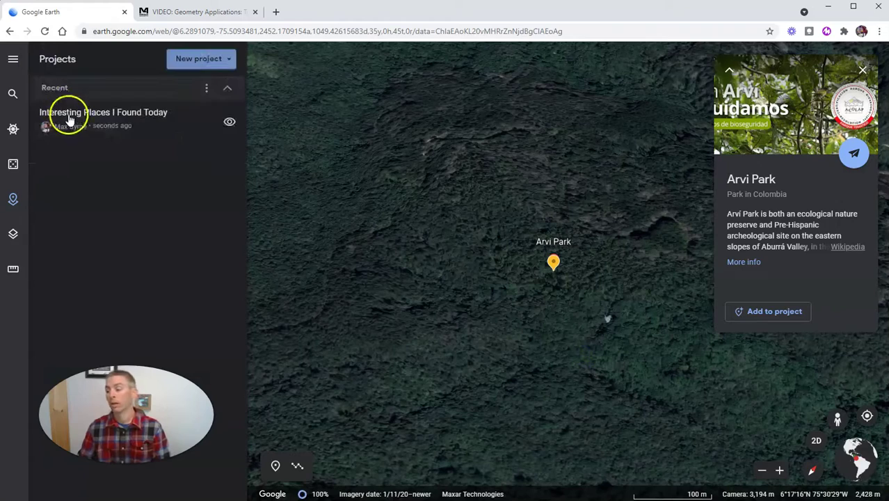
mouse_move(72, 126)
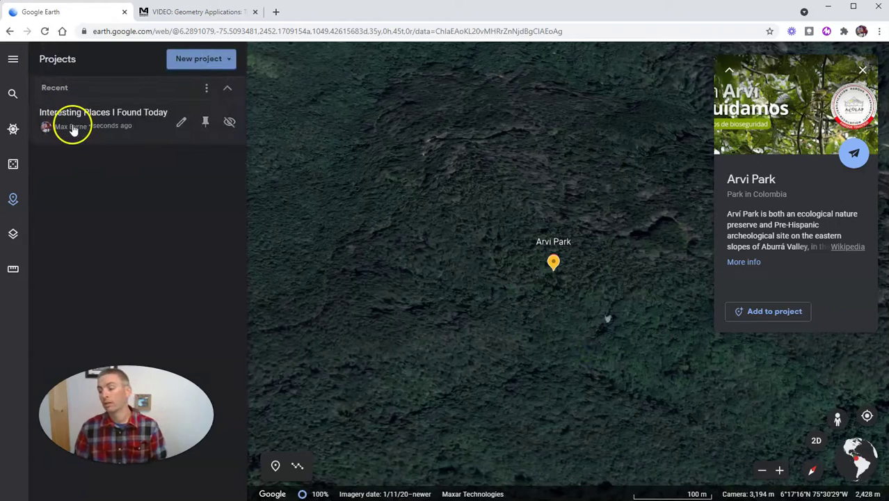
Step: Switch the map style to Clean and close the Arvi Park information card
left_click(13, 238)
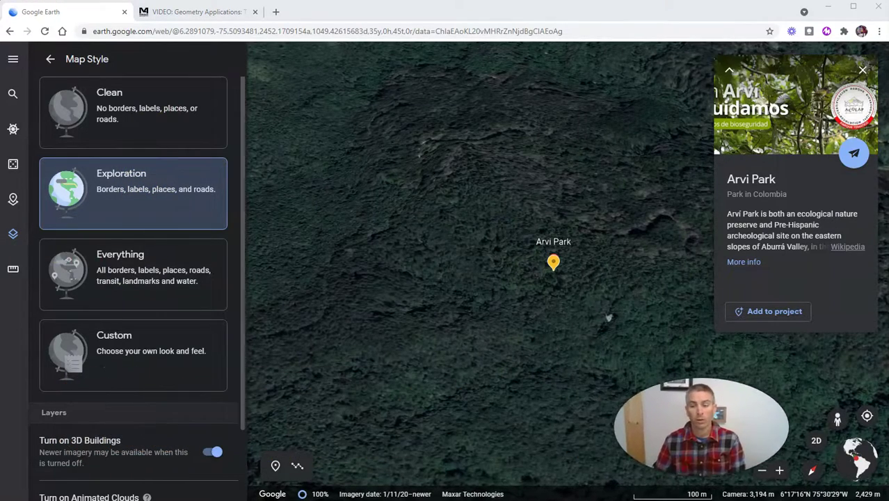
left_click(113, 108)
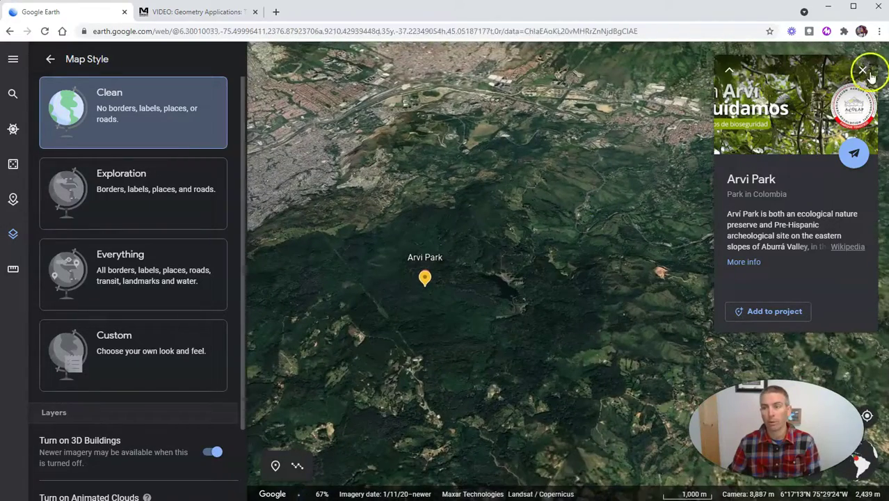
left_click(863, 72)
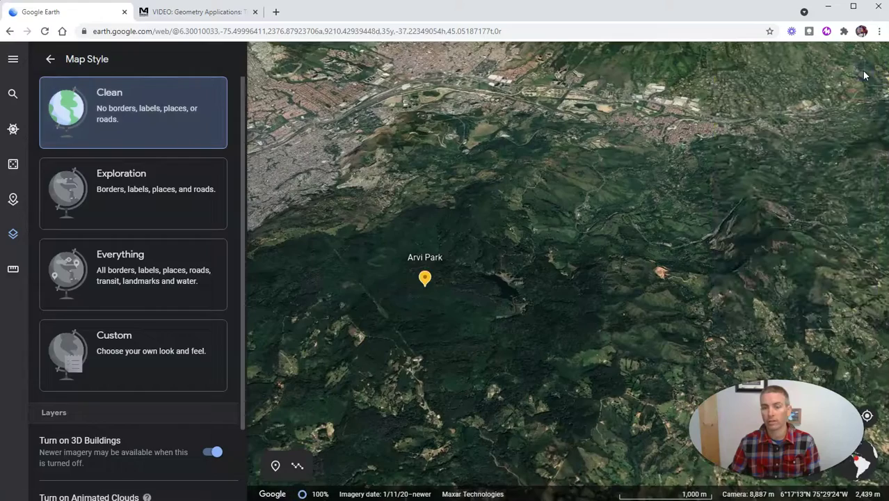
Step: Change the map style to Custom and turn off its Clouds layer
scroll(414, 285, "down", 5)
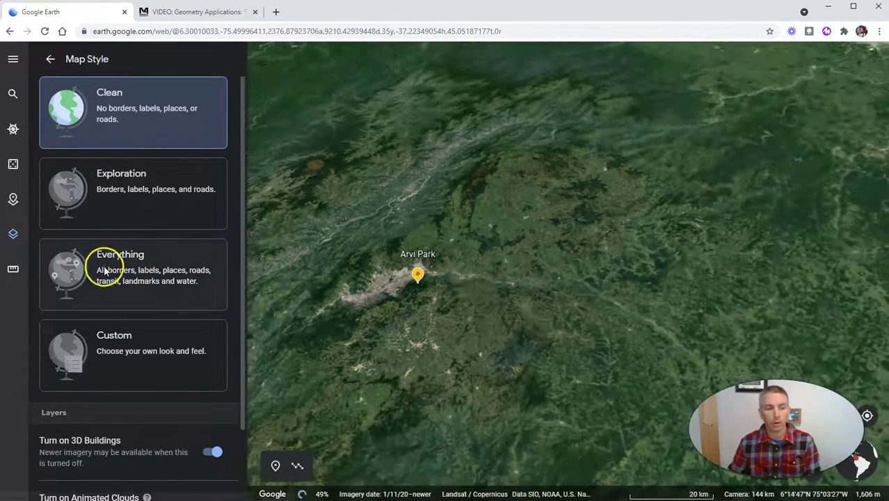
left_click(110, 344)
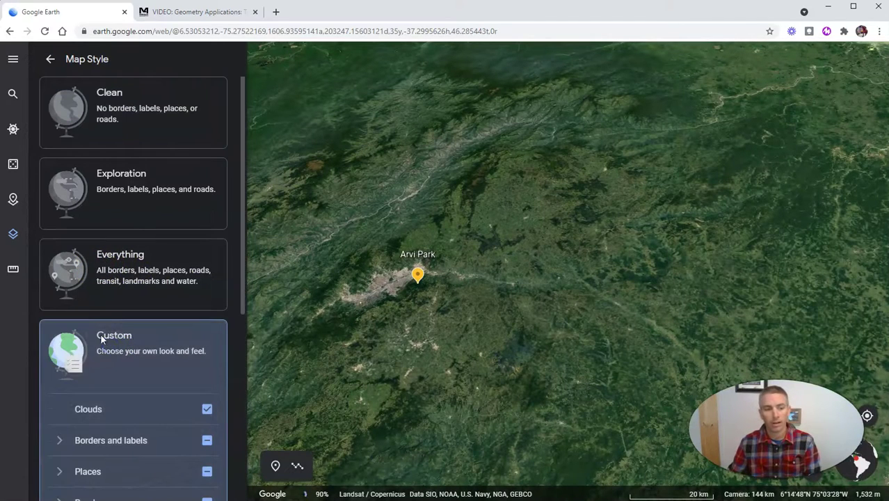
scroll(187, 413, "down", 2)
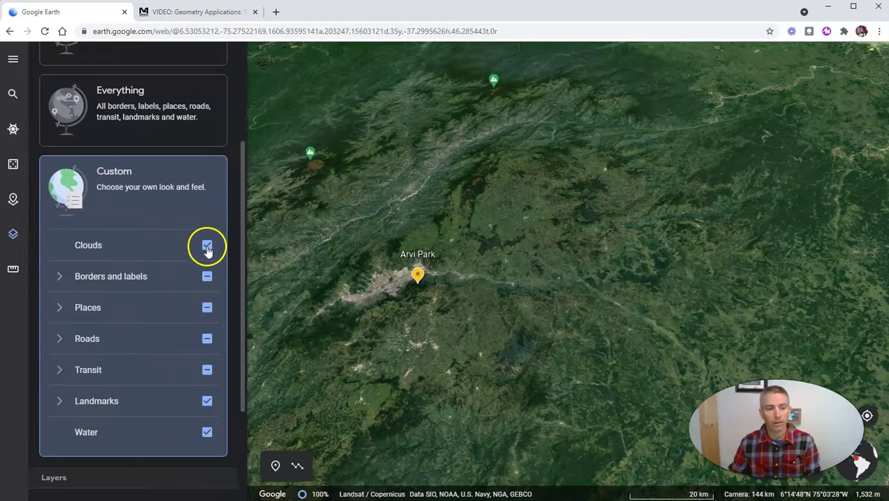
left_click(207, 247)
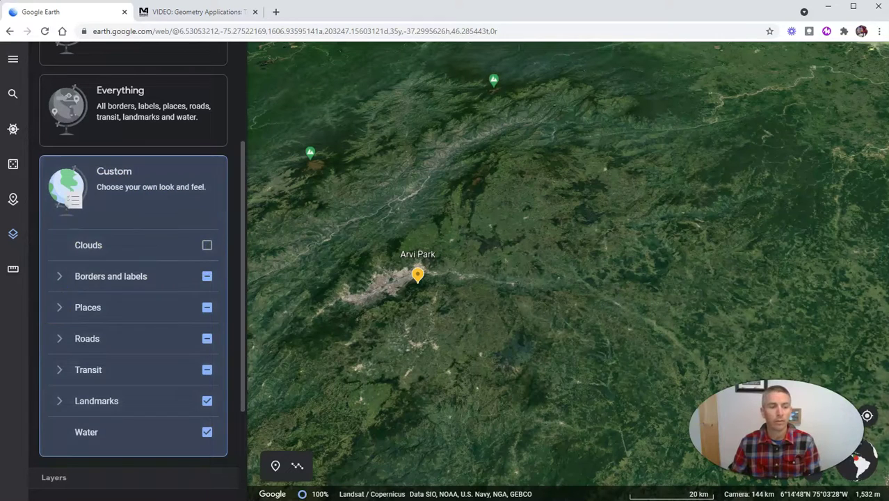
Step: Turn off the borders and labels for localities, for states, provinces and departments, and for countries
left_click(59, 278)
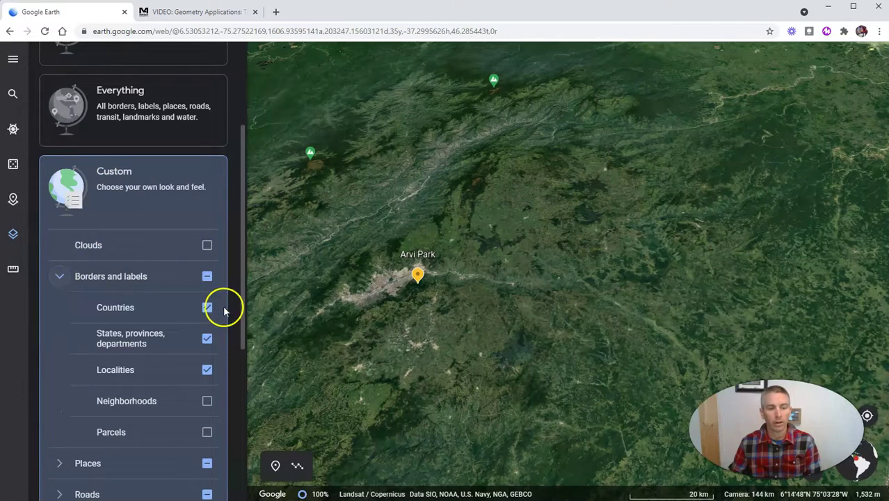
left_click(207, 370)
left_click(207, 338)
left_click(207, 308)
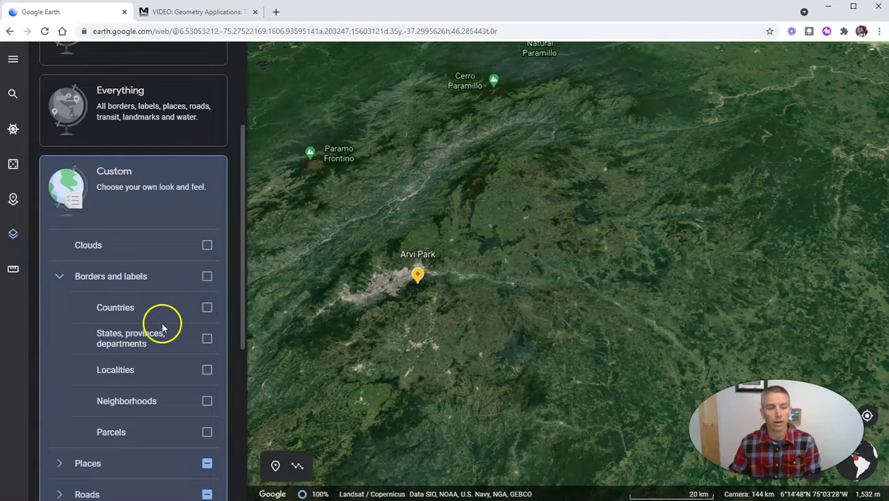
Step: Hide the Medical, Places of worship, Sports and Parks categories under Places in the custom map style
scroll(162, 327, "down", 3)
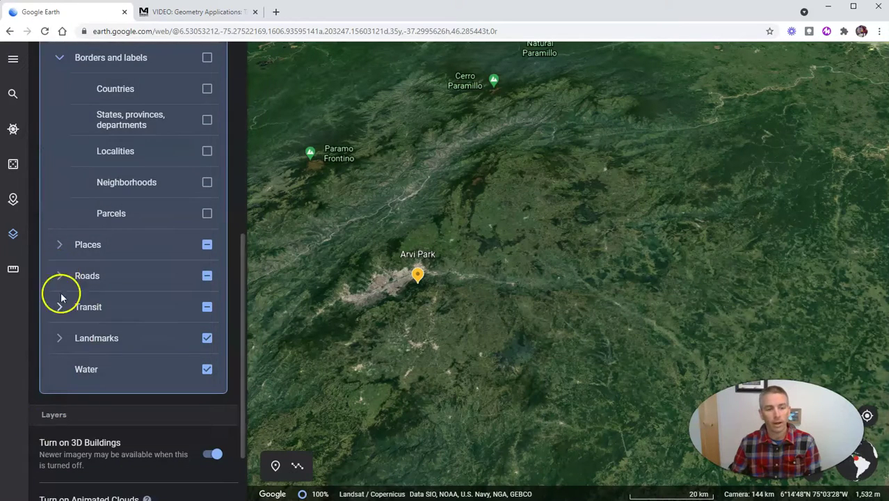
left_click(60, 245)
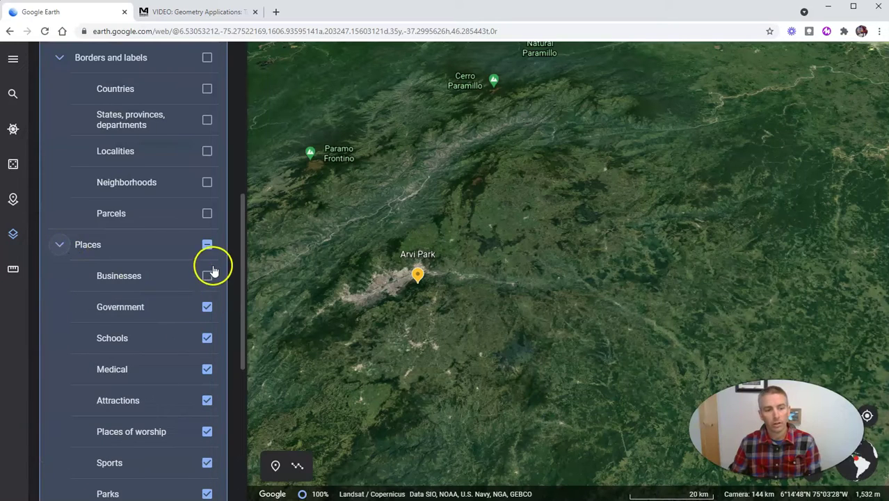
scroll(201, 330, "down", 1)
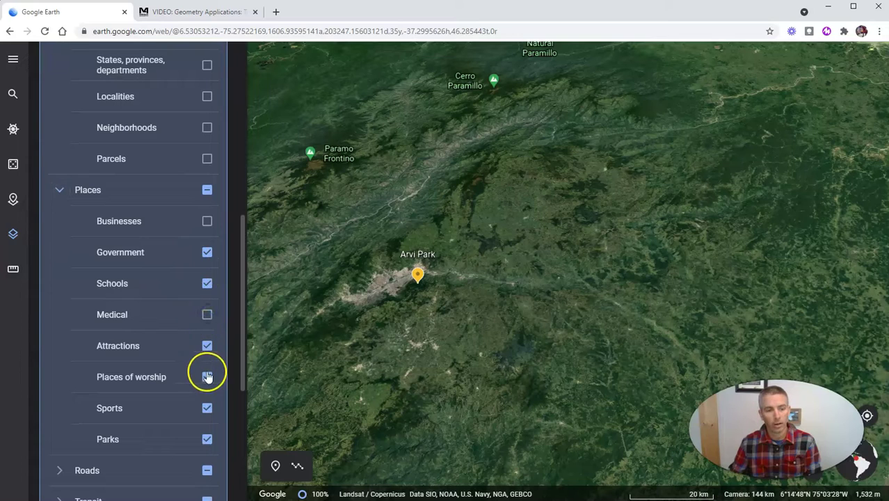
left_click(207, 439)
Step: Limit the custom style's landmarks to natural features by turning off human structures
scroll(140, 306, "down", 3)
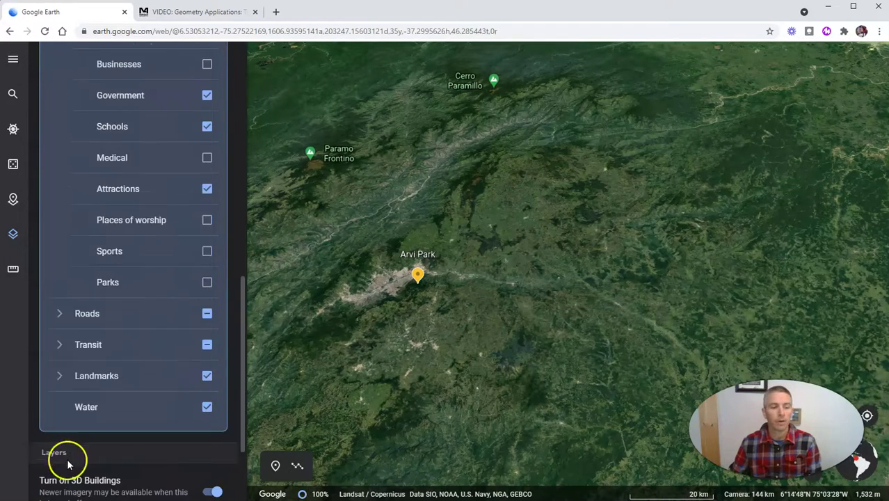
left_click(58, 370)
scroll(139, 347, "down", 3)
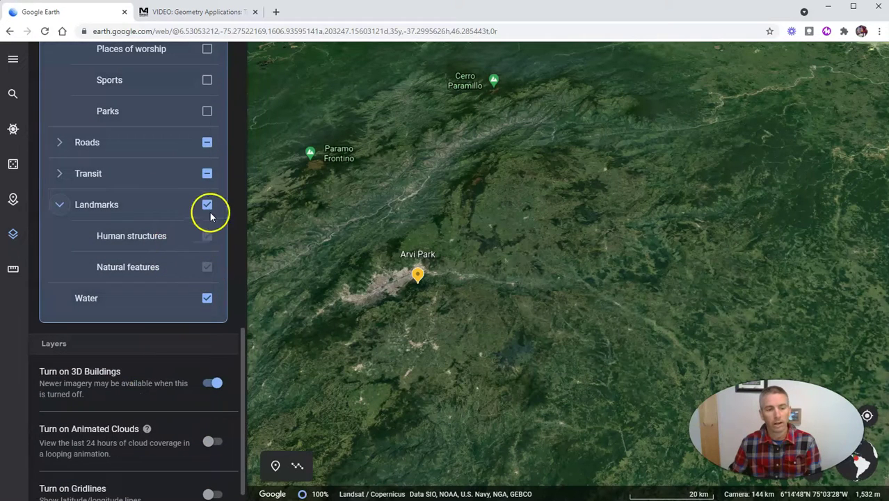
left_click(206, 269)
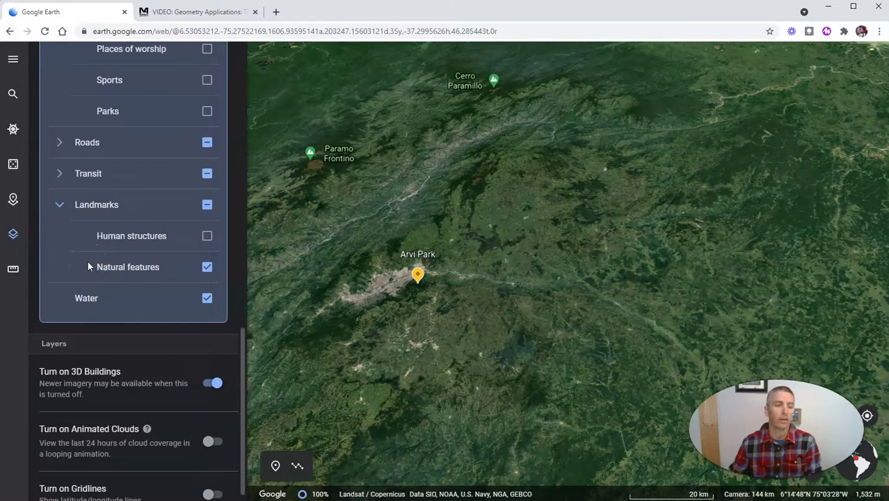
scroll(105, 318, "down", 1)
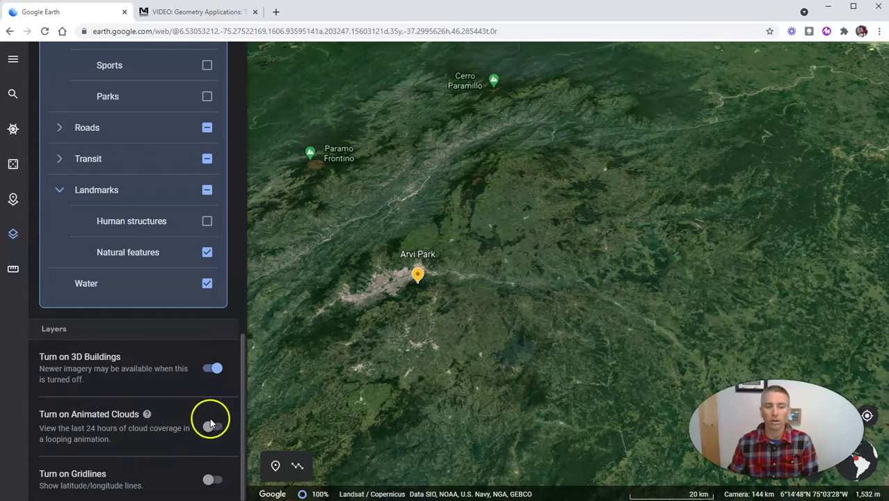
Step: Turn off the 3D Buildings layer in the map style settings
left_click(211, 368)
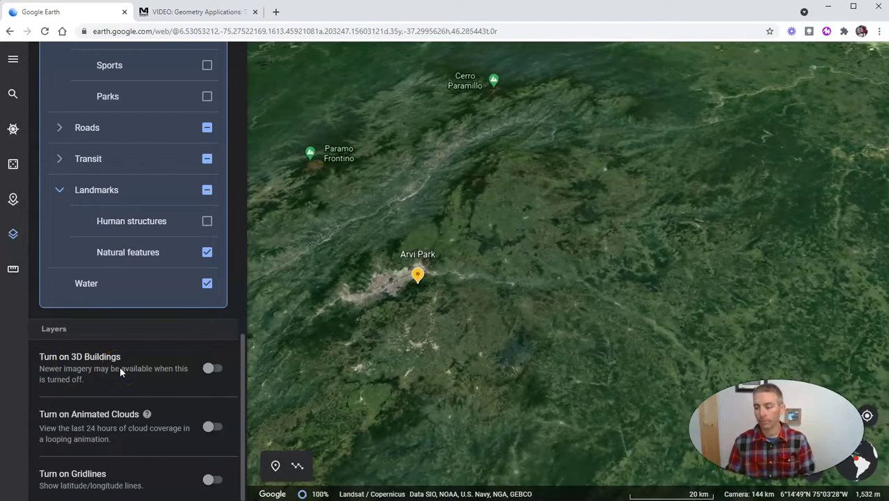
left_click(13, 61)
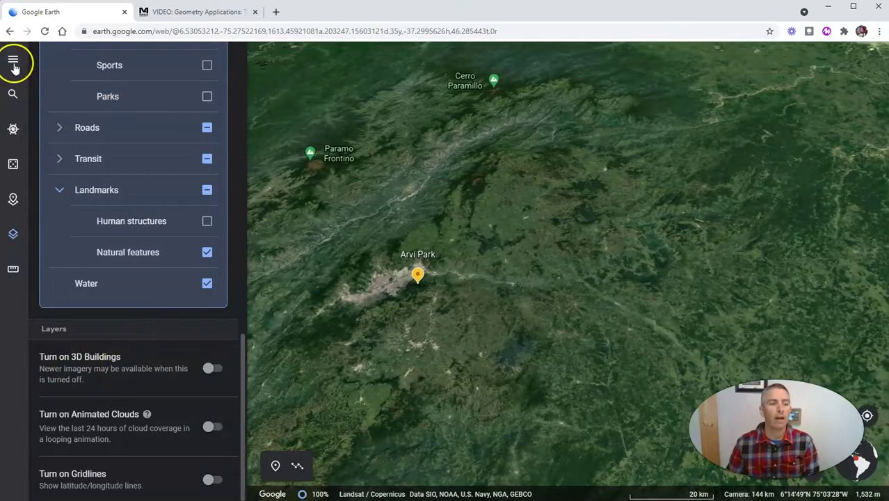
Step: Measure the perimeter and area of a long, narrow triangle beside Arvi Park, and close the measurement
double_click(543, 241)
scroll(53, 155, "up", 3)
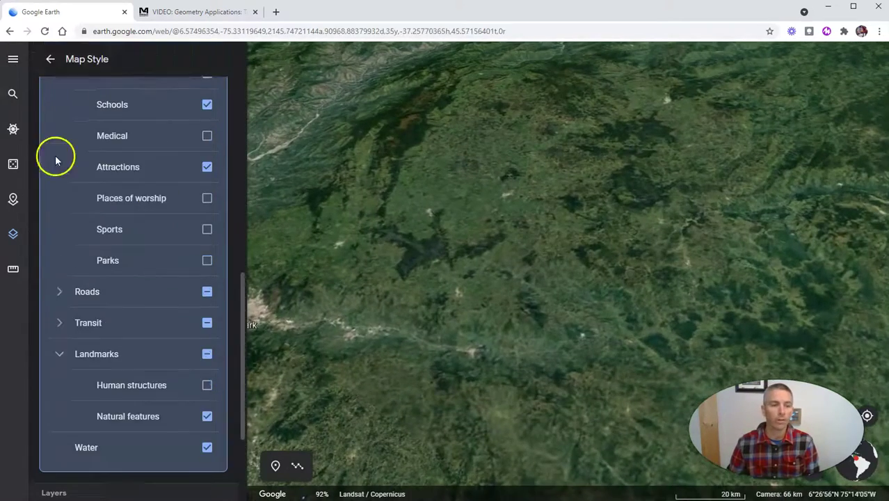
left_click(14, 271)
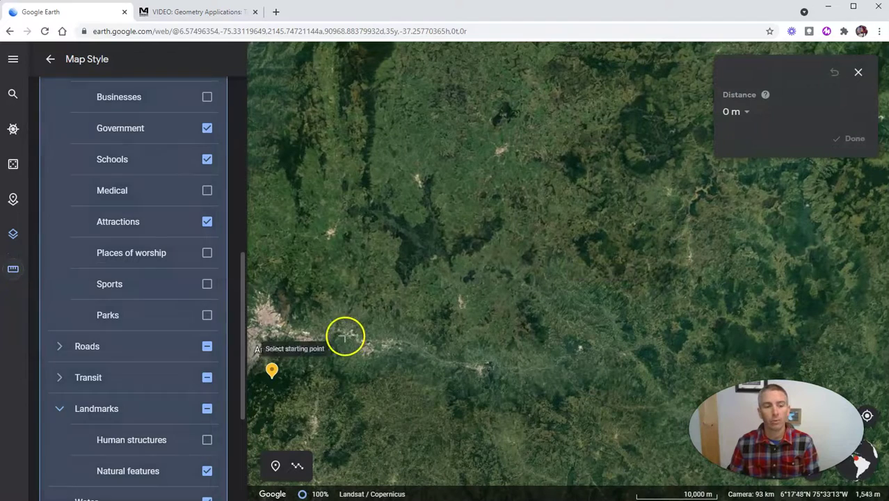
left_click(314, 318)
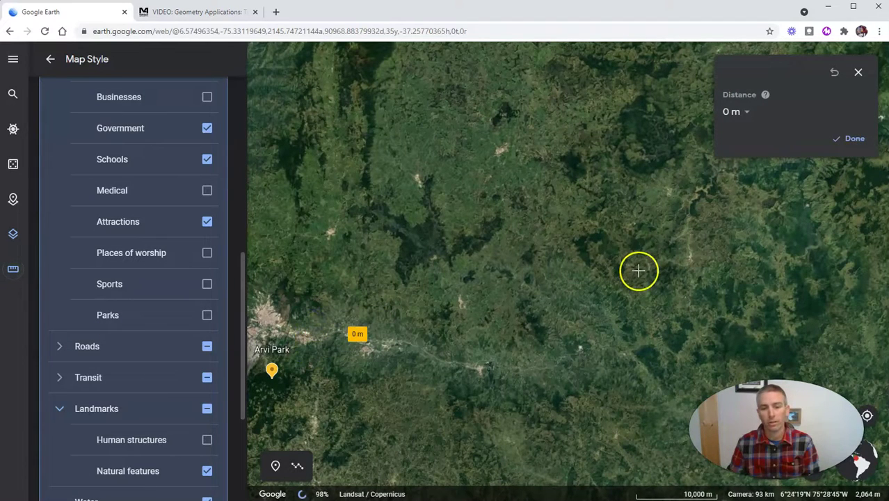
left_click(640, 270)
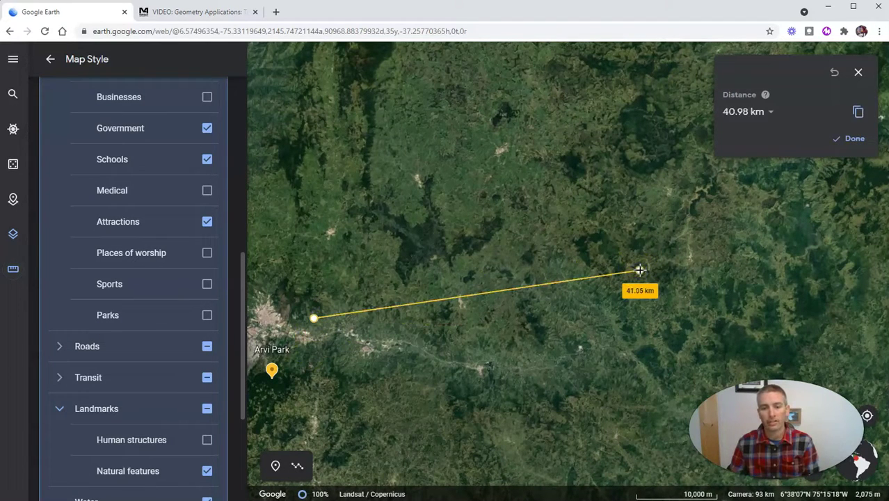
left_click(628, 356)
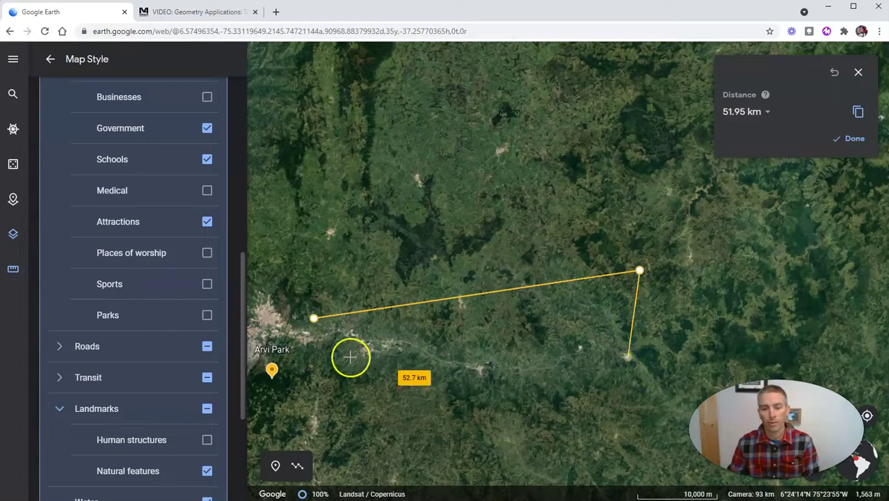
left_click(315, 318)
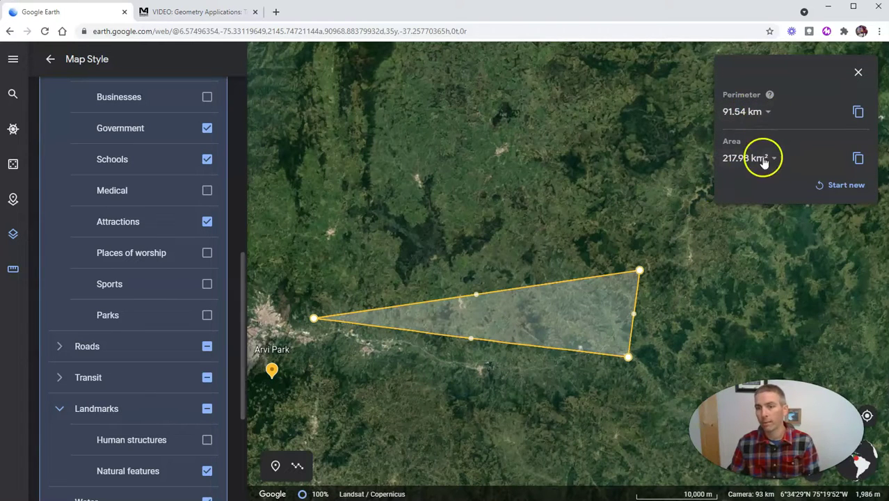
left_click(858, 73)
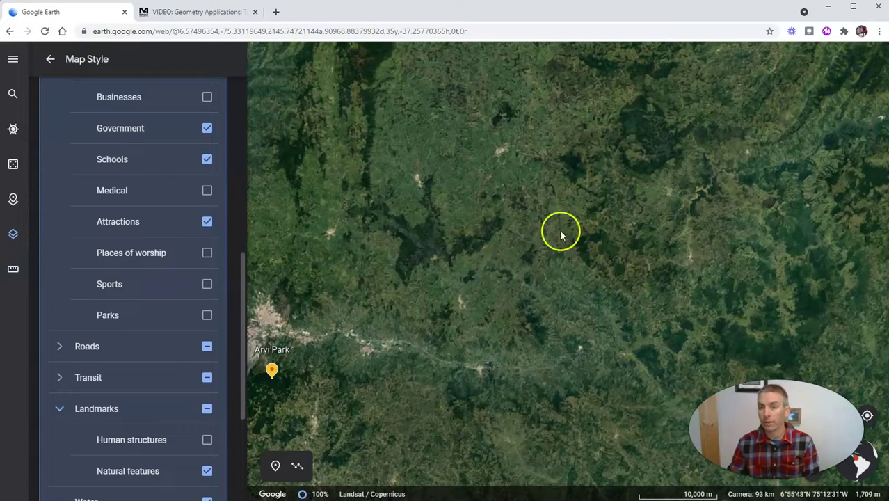
Step: Measure a second triangle, beginning with a nearly horizontal side, and switch the distance unit to miles before closing the shape
left_click(14, 271)
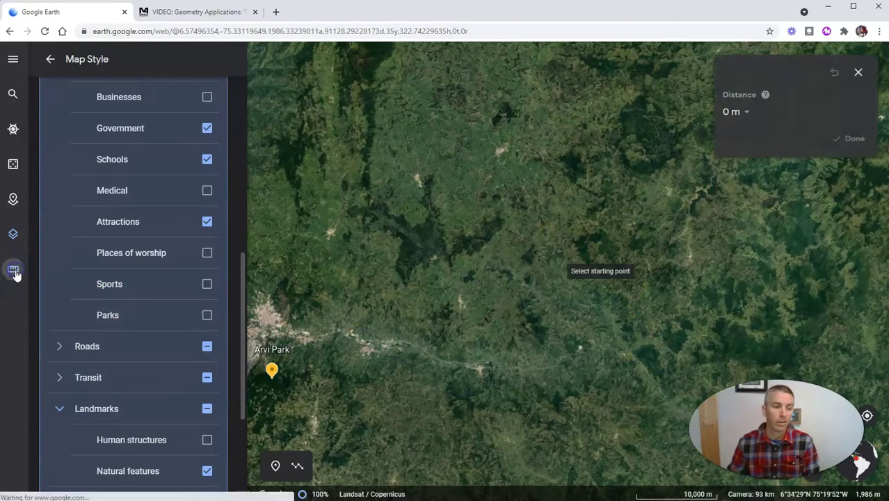
left_click(329, 254)
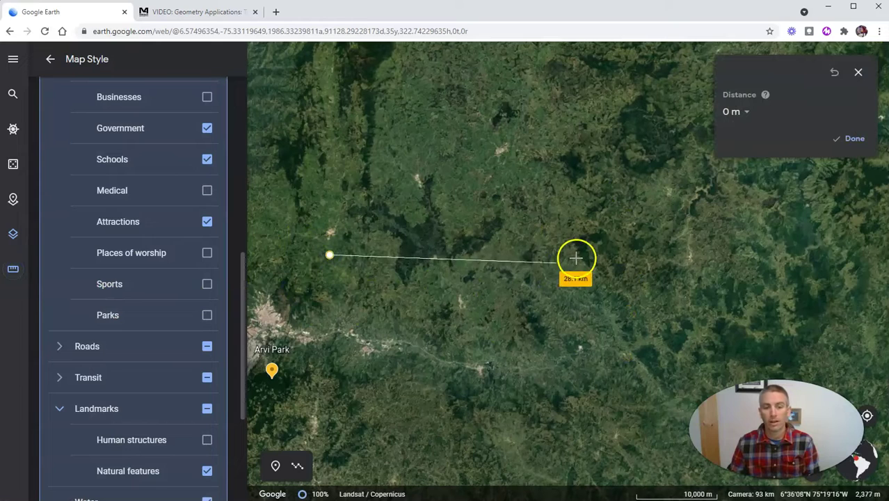
left_click(581, 254)
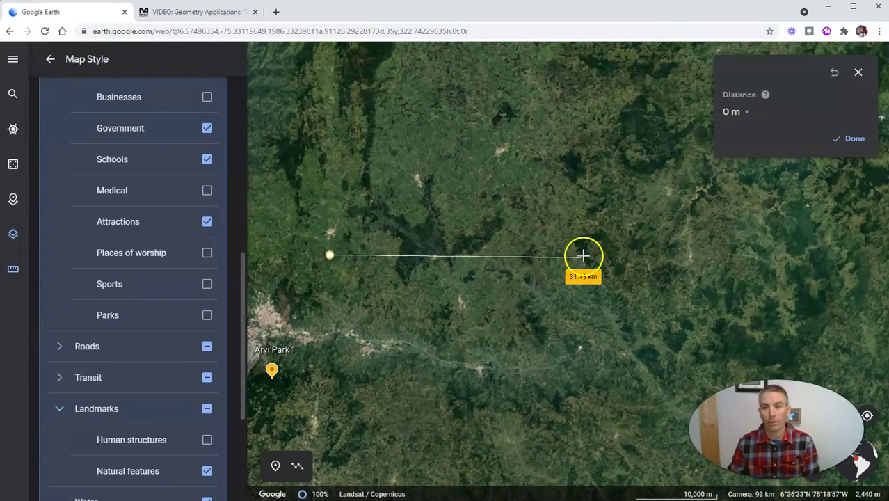
left_click(759, 114)
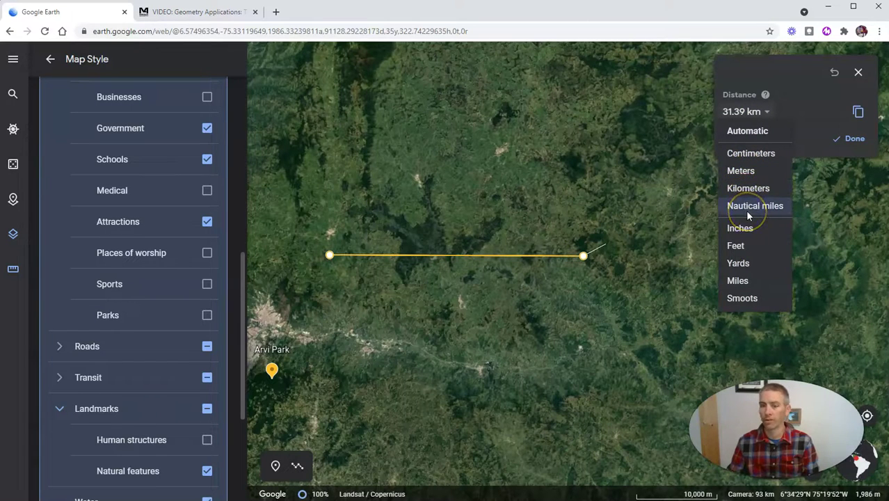
left_click(741, 280)
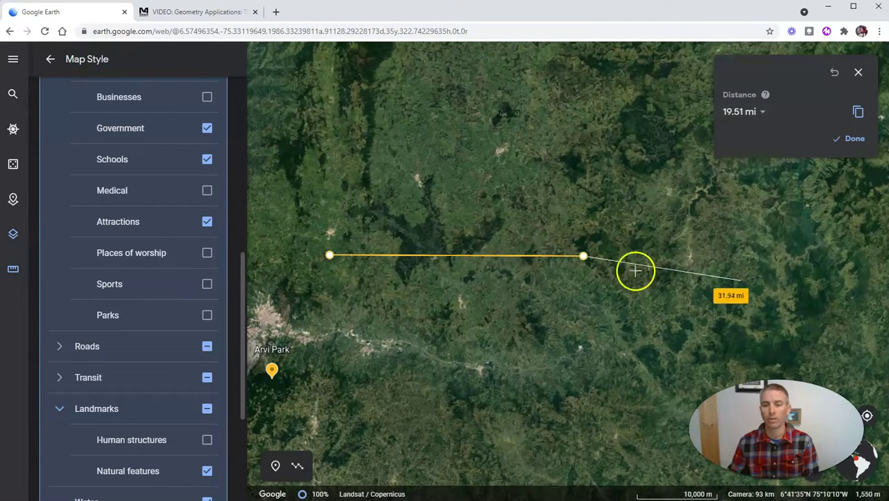
left_click(517, 305)
left_click(328, 255)
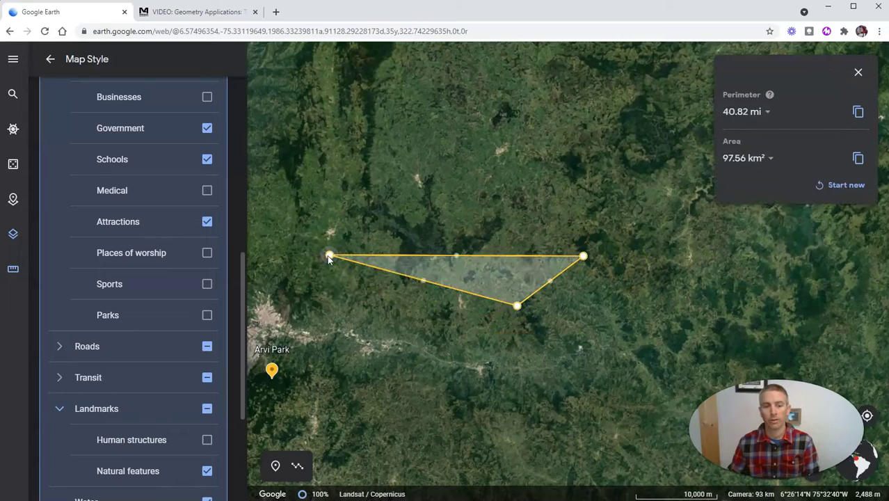